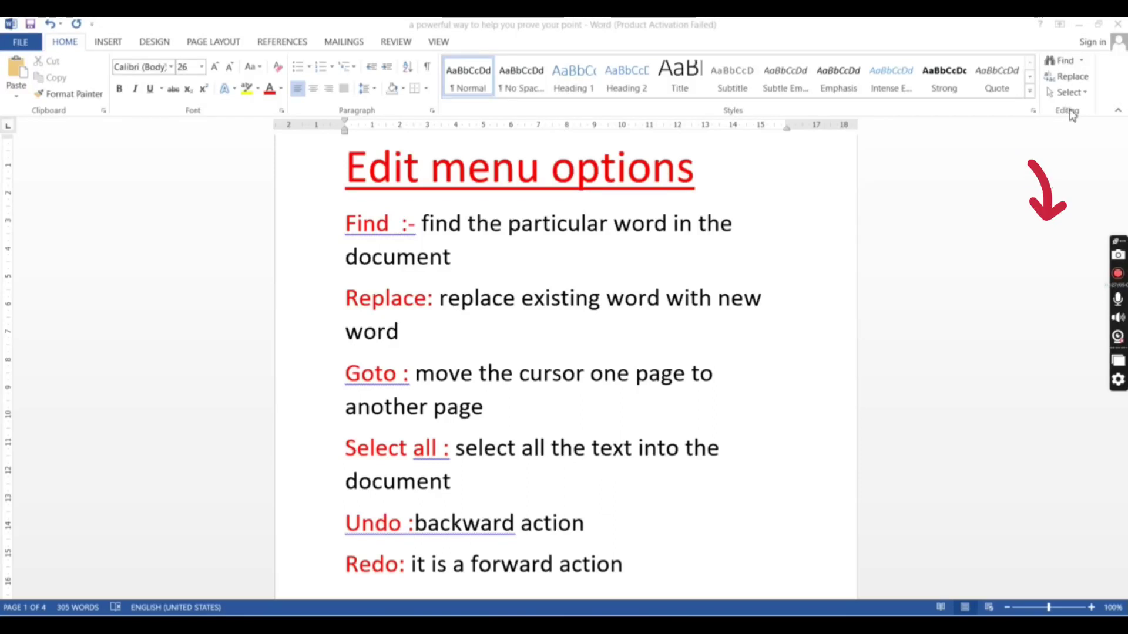
Search the document for 'document' so its 7 matches are listed in the Navigation pane
click(1065, 61)
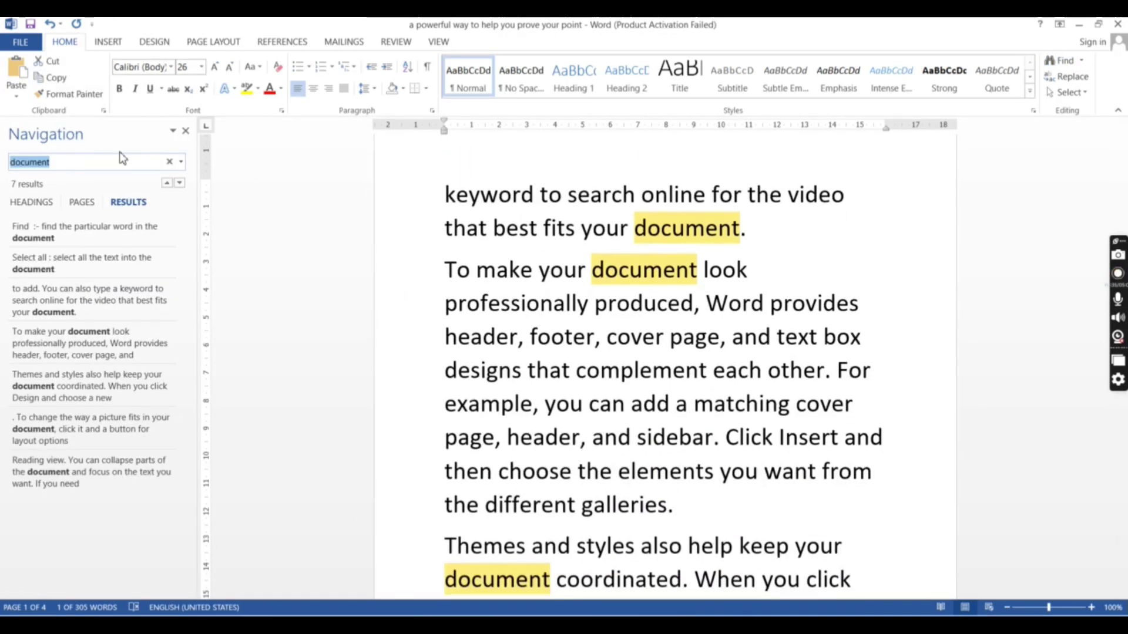
click(99, 164)
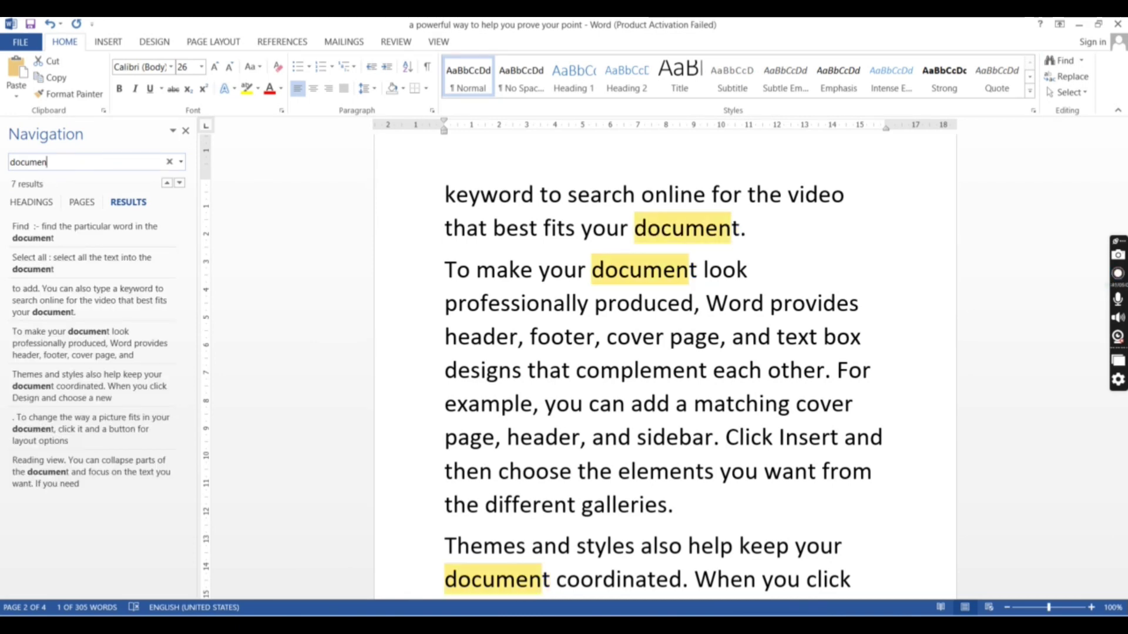
text(t)
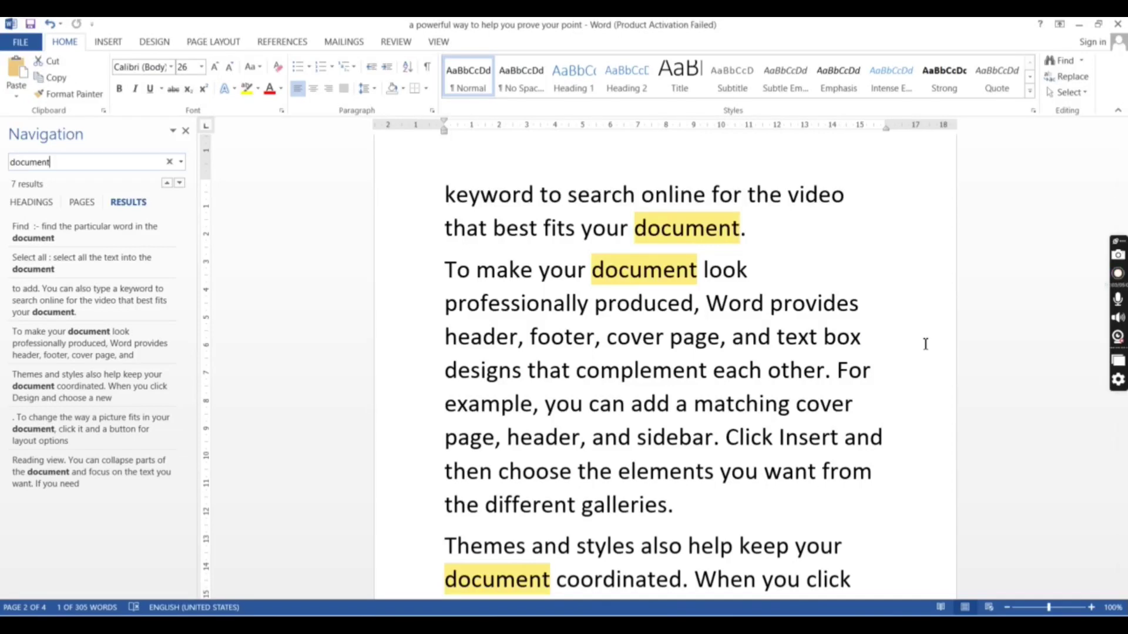
Search the pay tables for 'teja', then replace the search term with '2345'
key(BackSpace)
key(BackSpace)
key(BackSpace)
key(BackSpace)
key(BackSpace)
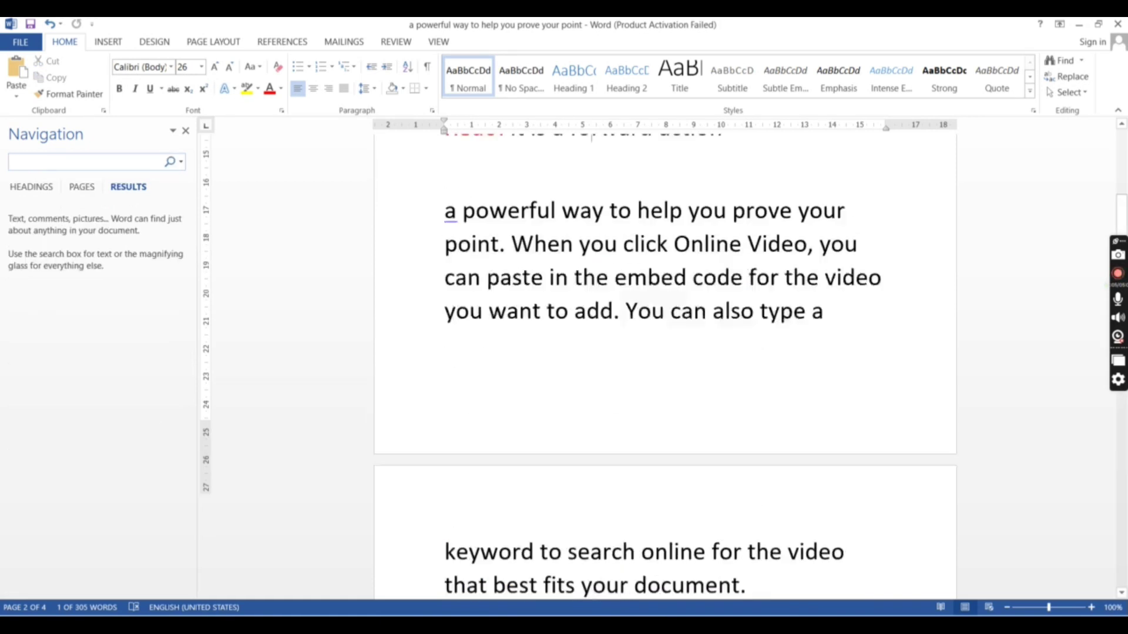
text(te)
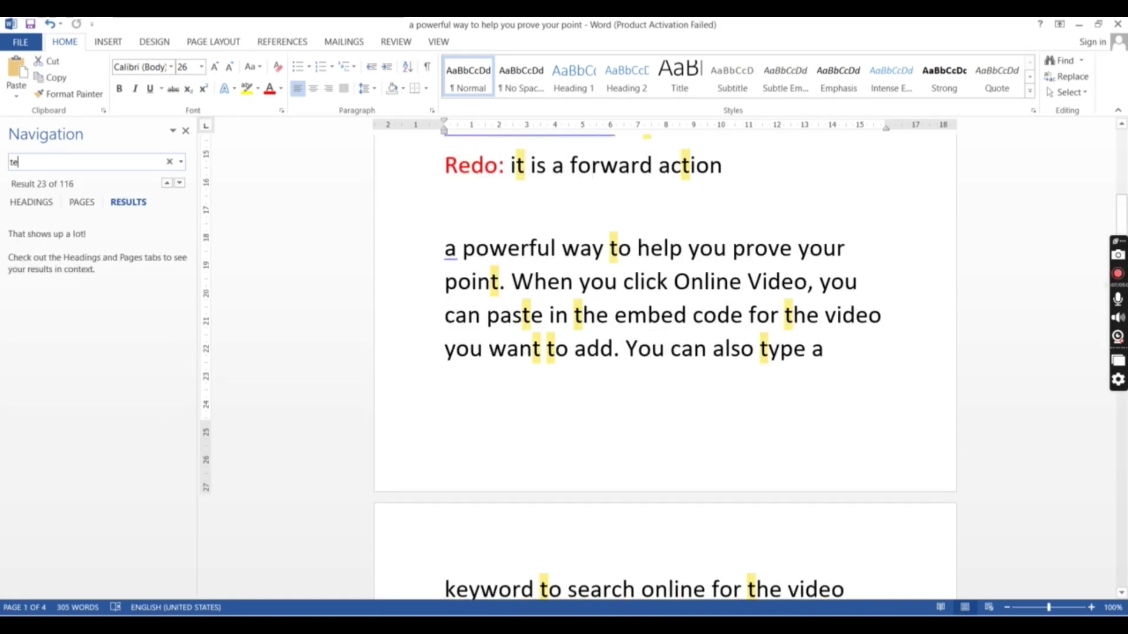
text(ja)
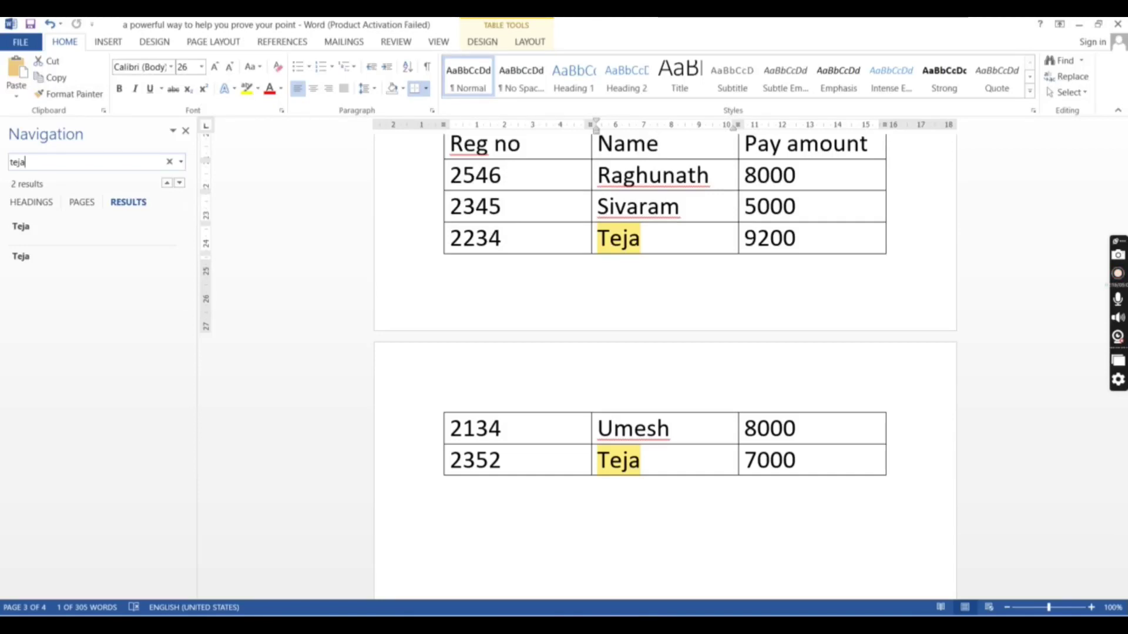
mouse_move(664, 443)
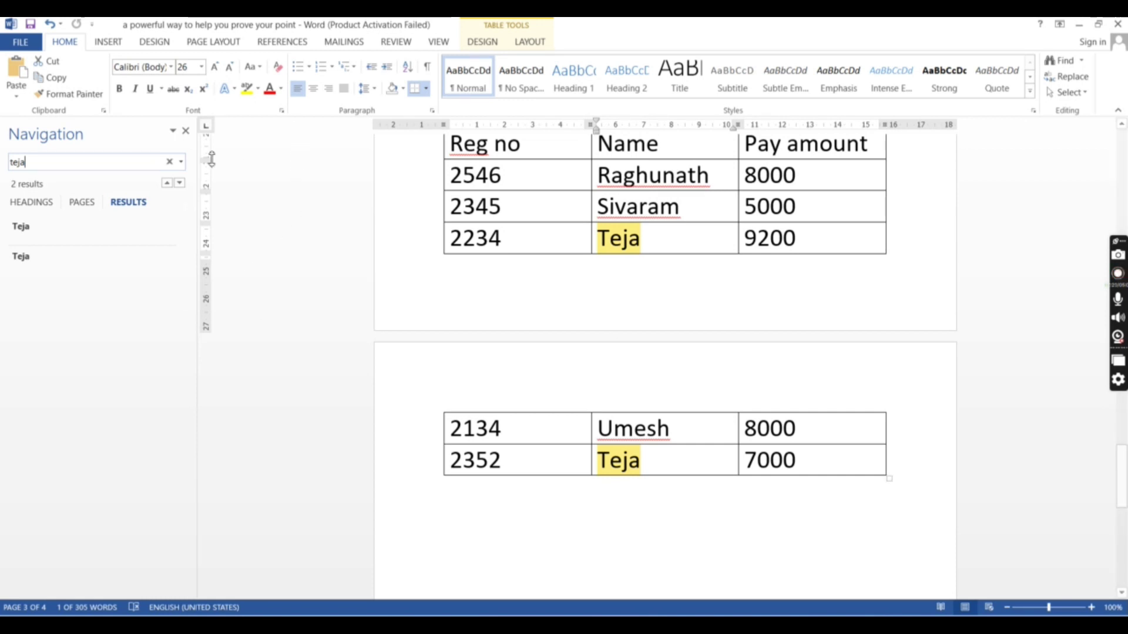
key(BackSpace)
key(BackSpace)
key(BackSpace)
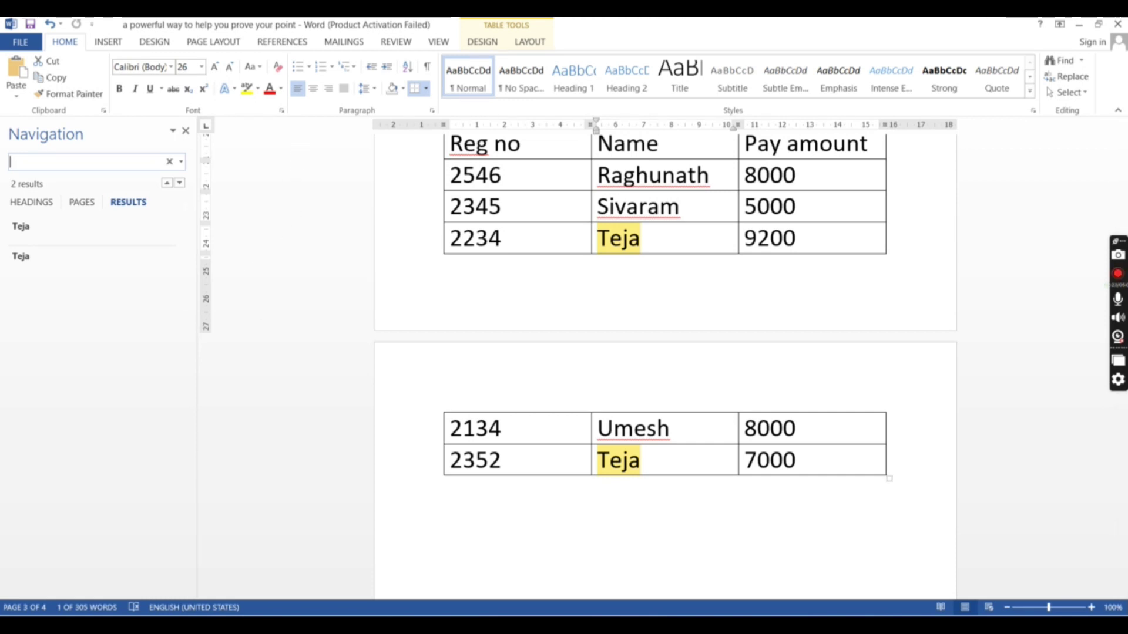
key(Escape)
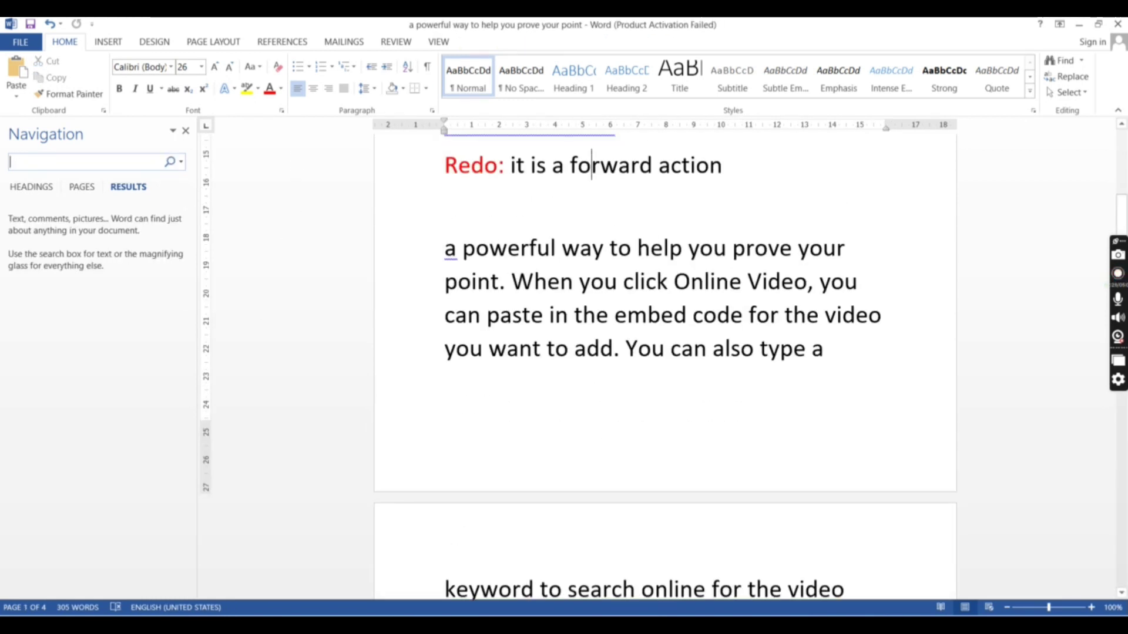
text(23)
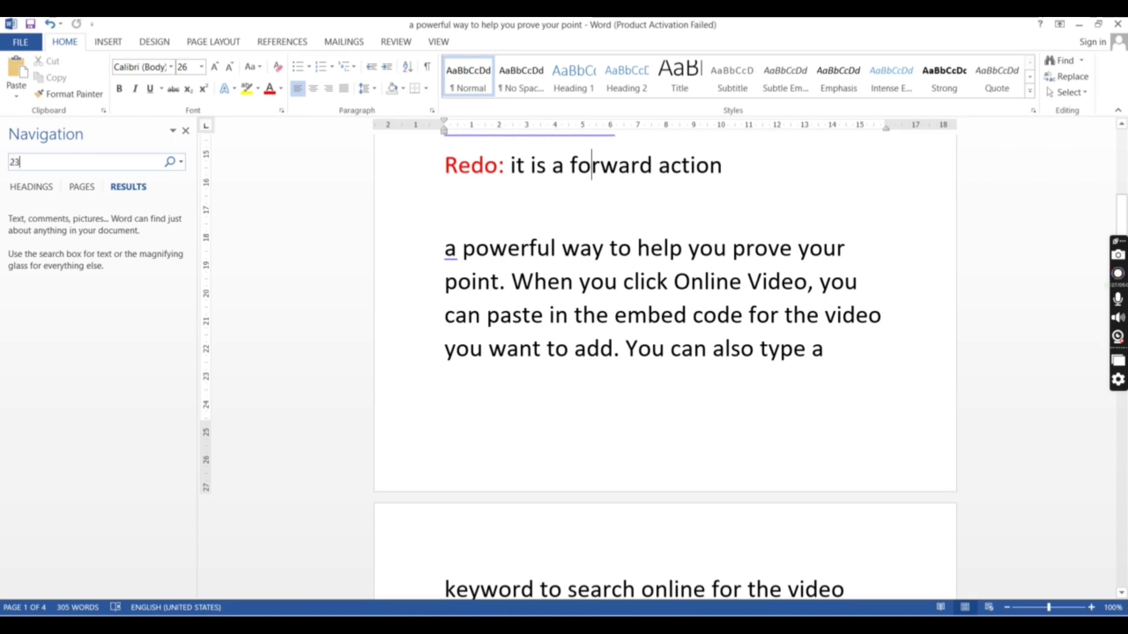
text(45)
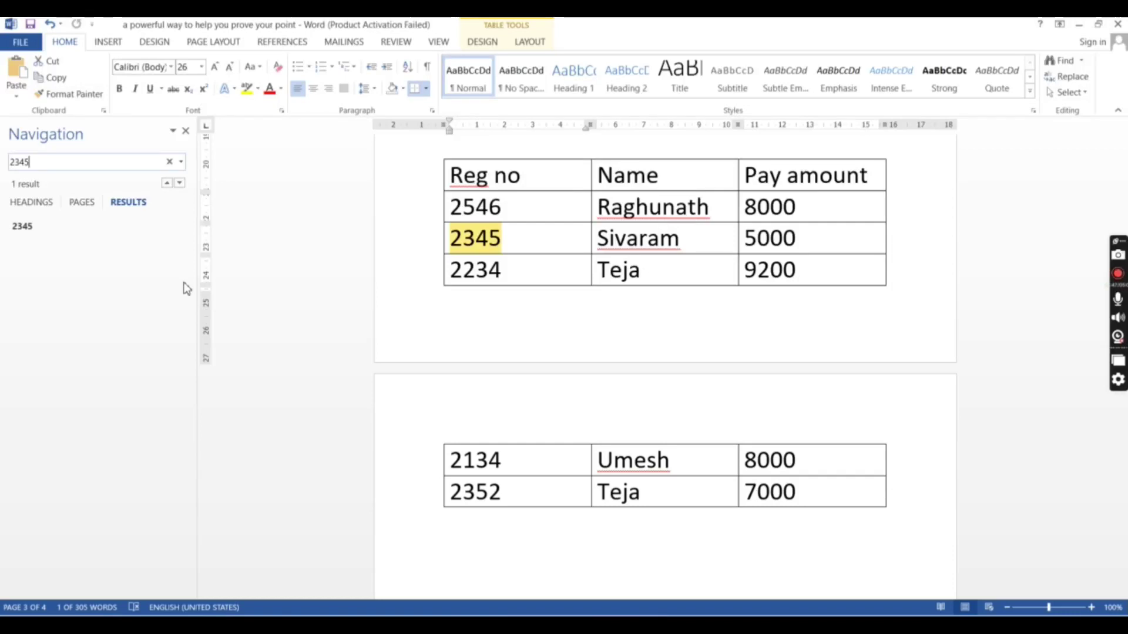
Close the search pane after the 2345 match and scroll up to the Find, Replace, Goto definitions
click(519, 240)
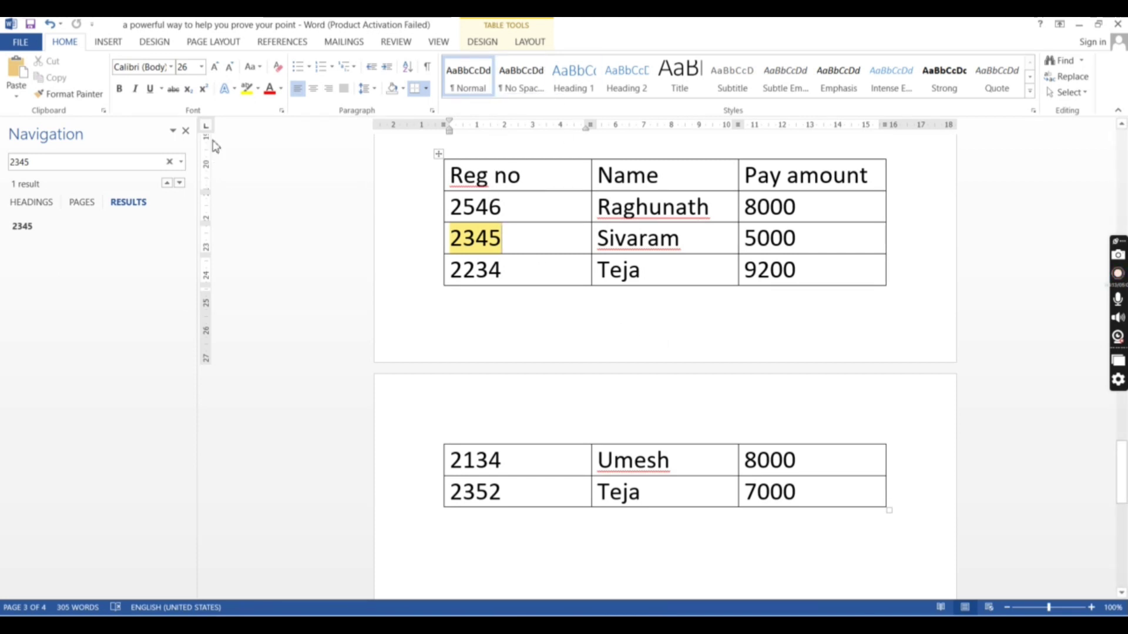
click(186, 130)
scroll(479, 324, up, 3)
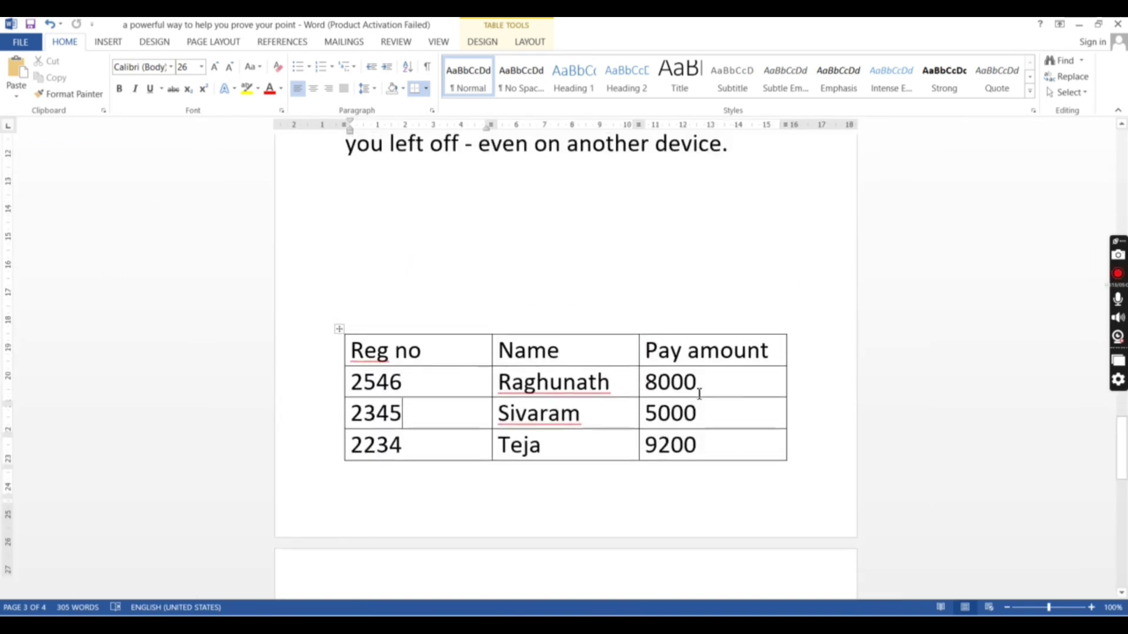
scroll(529, 341, up, 7)
scroll(587, 358, up, 7)
scroll(688, 390, up, 6)
scroll(689, 391, up, 6)
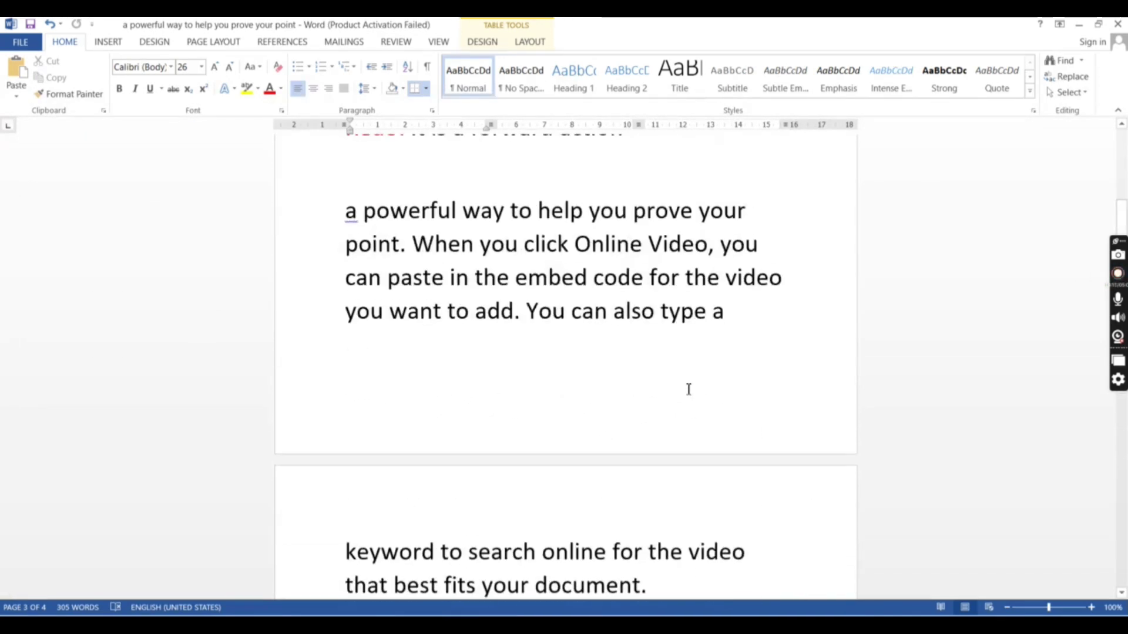
scroll(687, 391, up, 6)
scroll(688, 391, up, 3)
scroll(629, 375, down, 1)
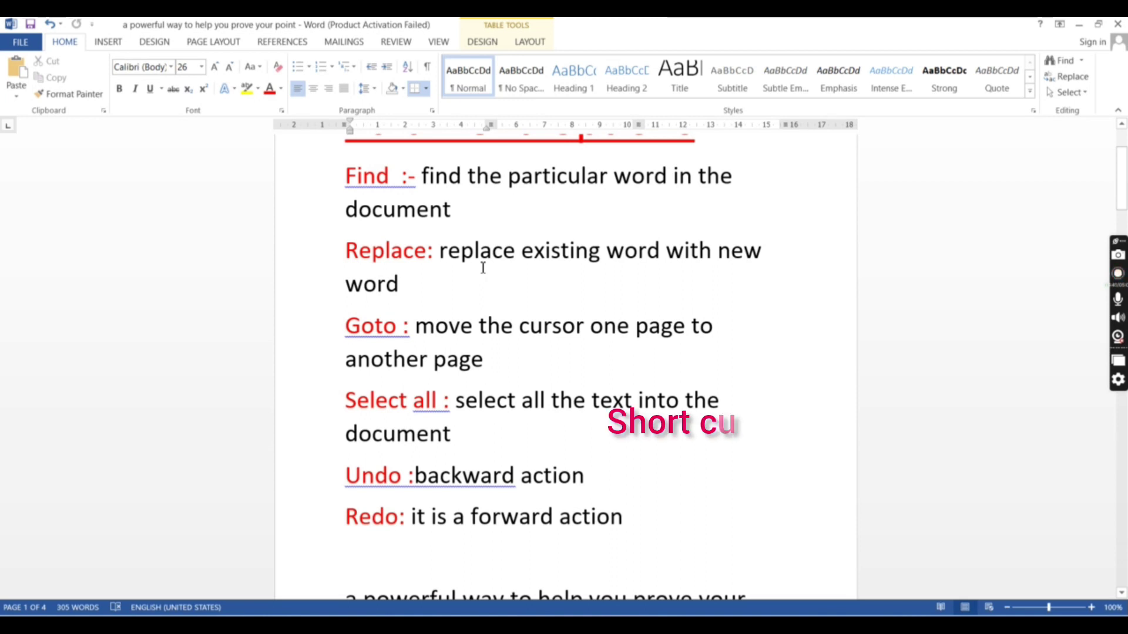
In Find and Replace, set Find what to 'document' and Replace with 'file', then locate the first match
click(1080, 83)
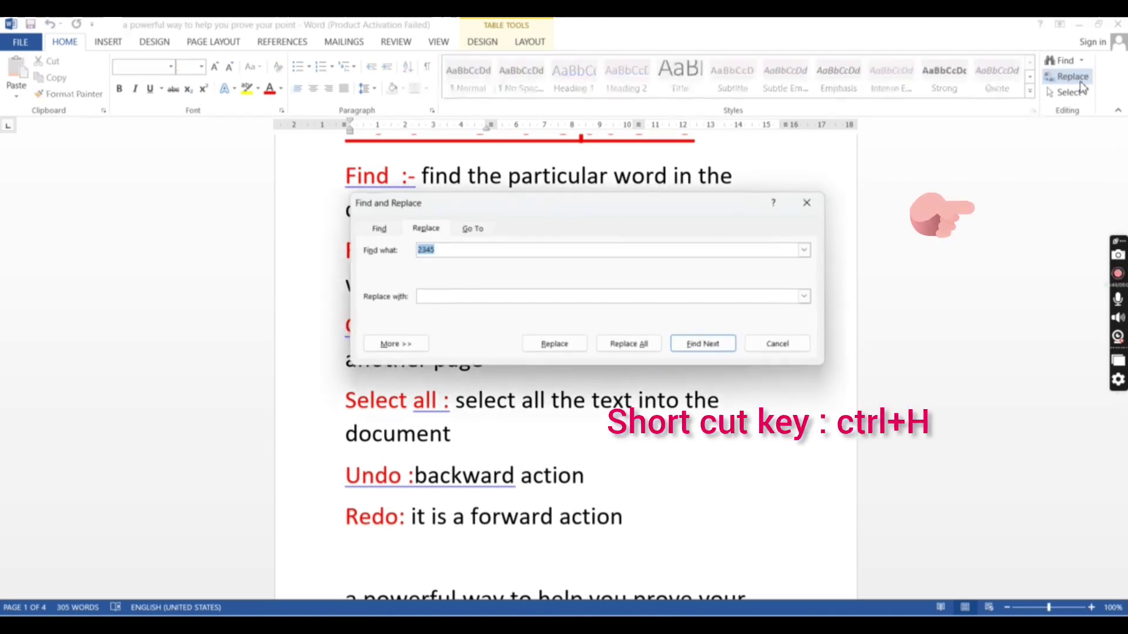
click(457, 251)
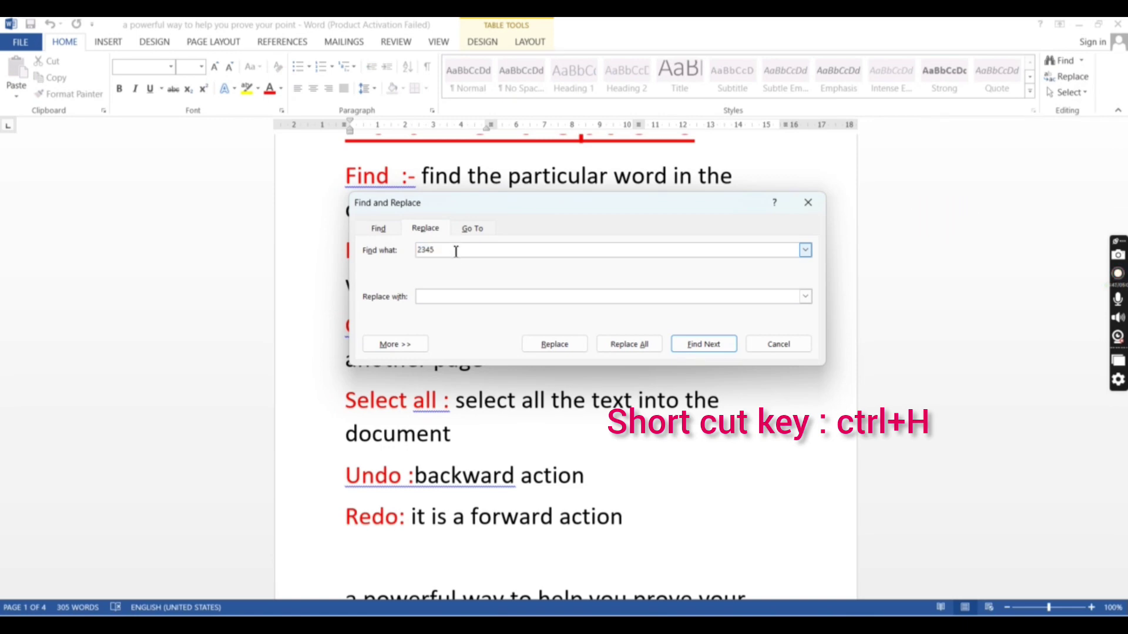
key(BackSpace)
key(BackSpace)
key(BackSpace)
key(BackSpace)
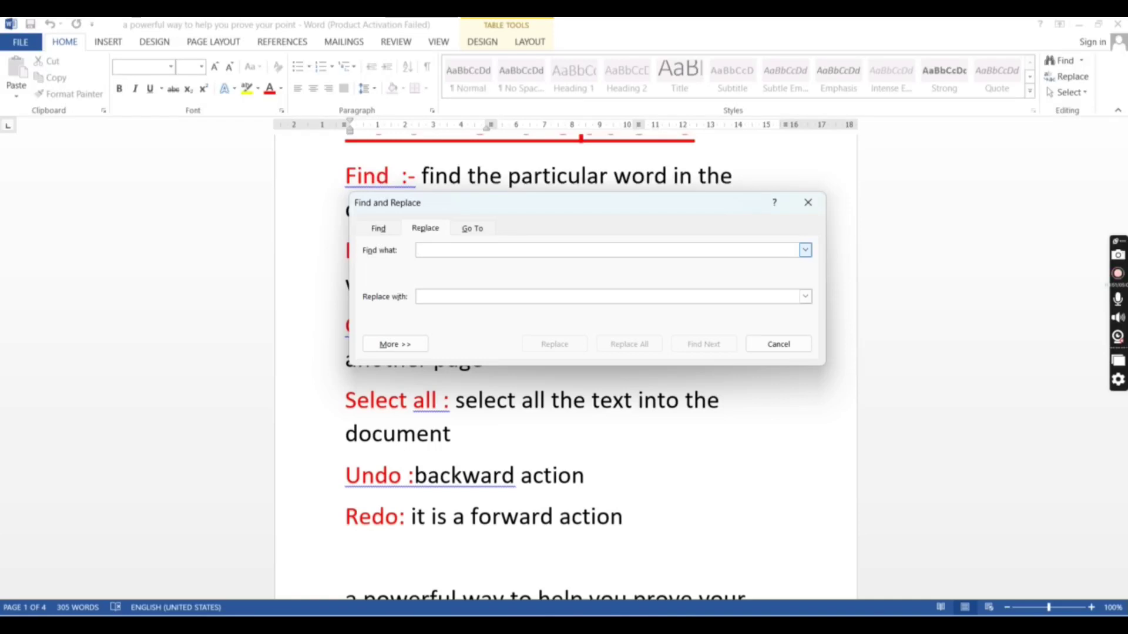
text(do)
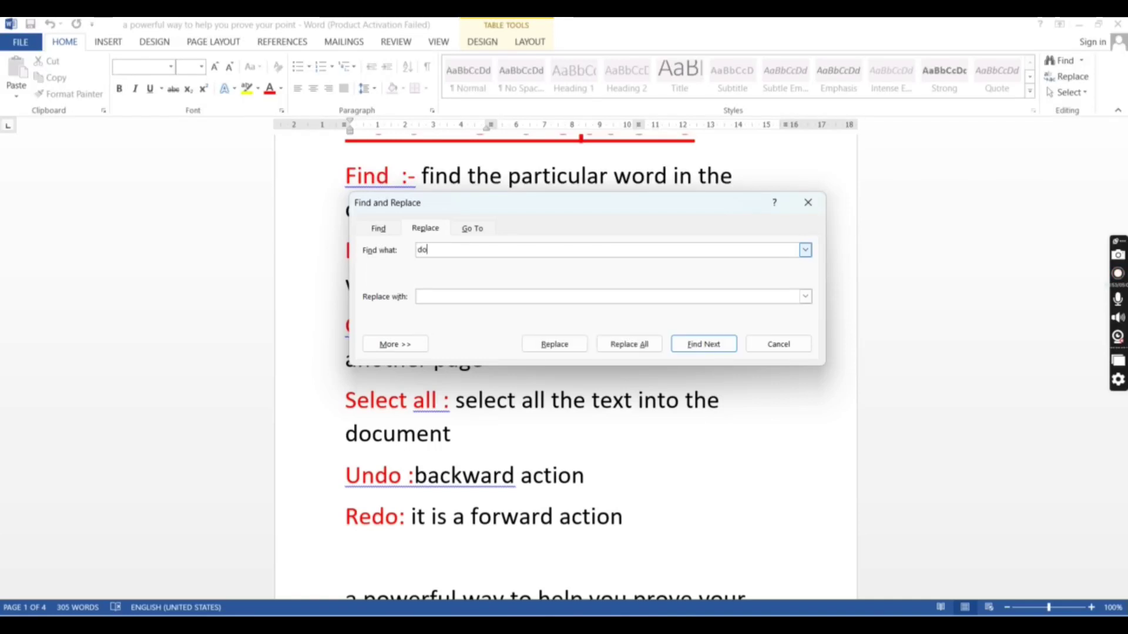
text(cu)
text(me)
text(m)
text(t)
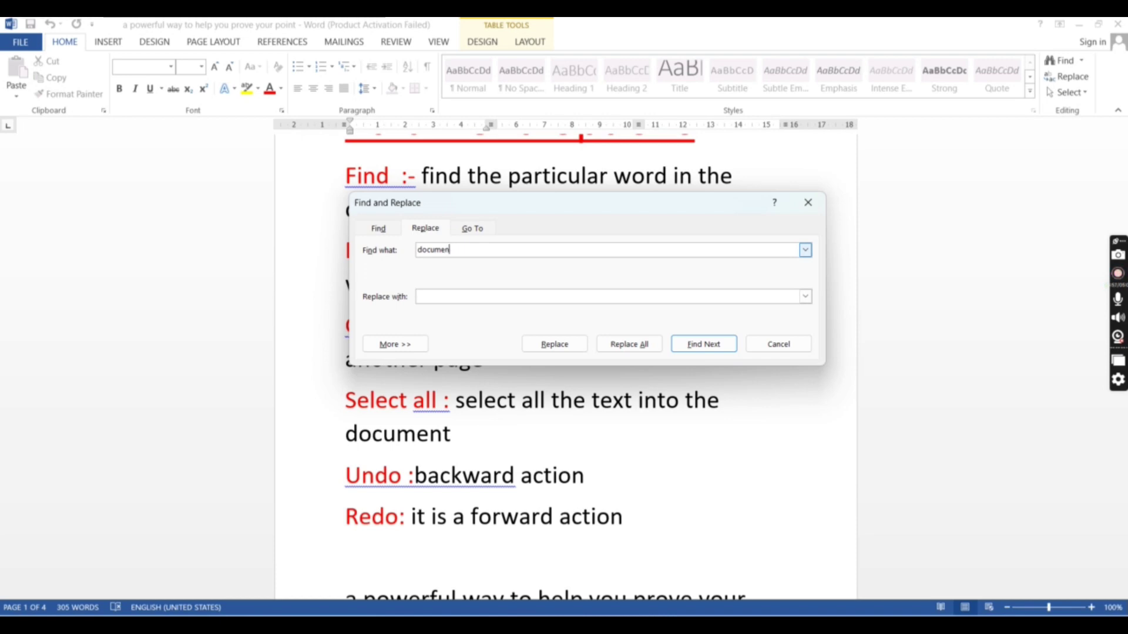
click(449, 295)
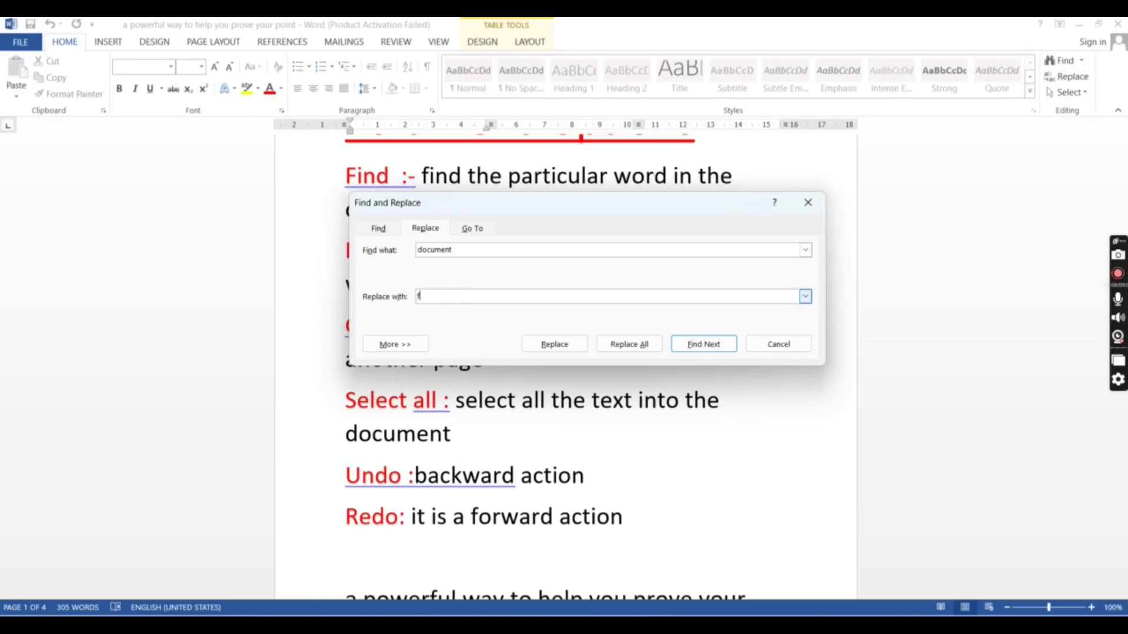
text(filee)
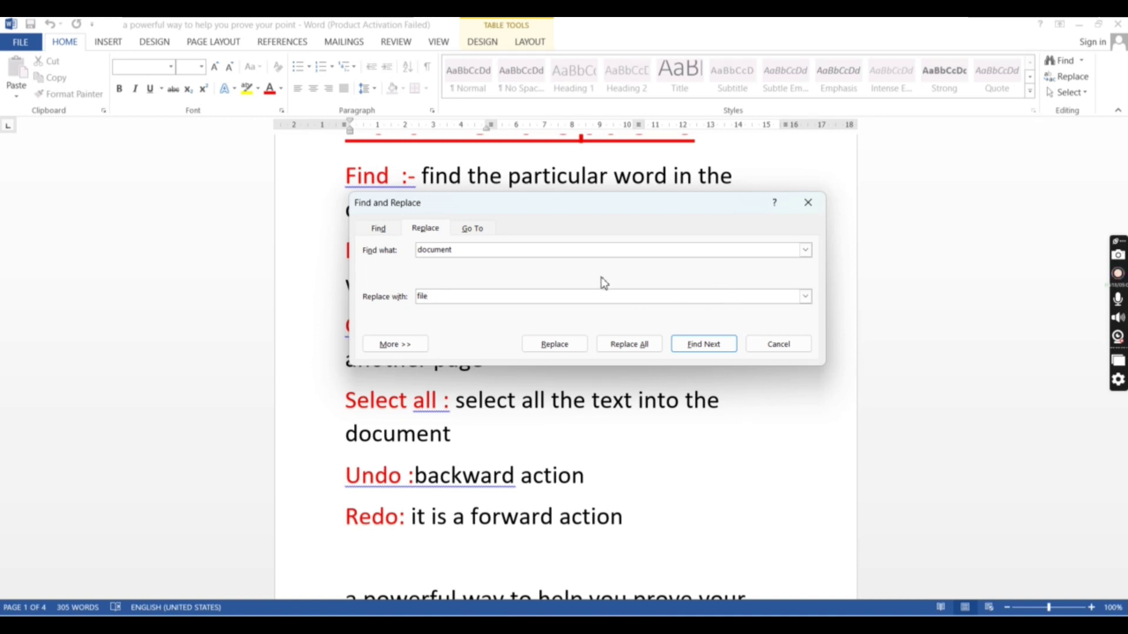
click(567, 349)
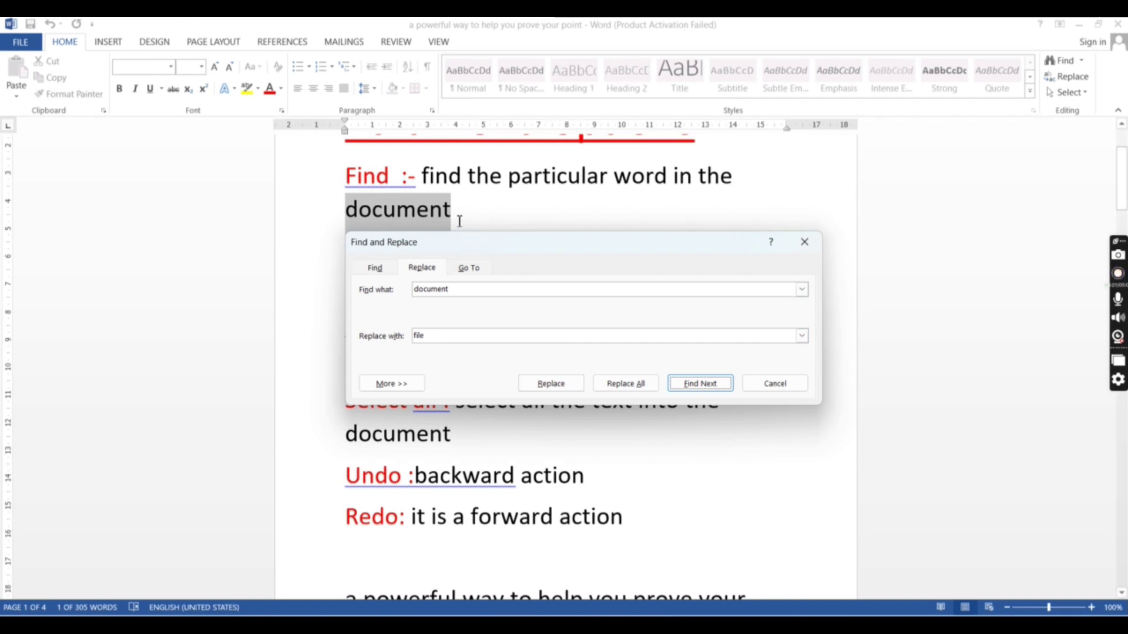
Replace the current 'document' matches with 'file', then Replace All for 5 replacements
click(561, 387)
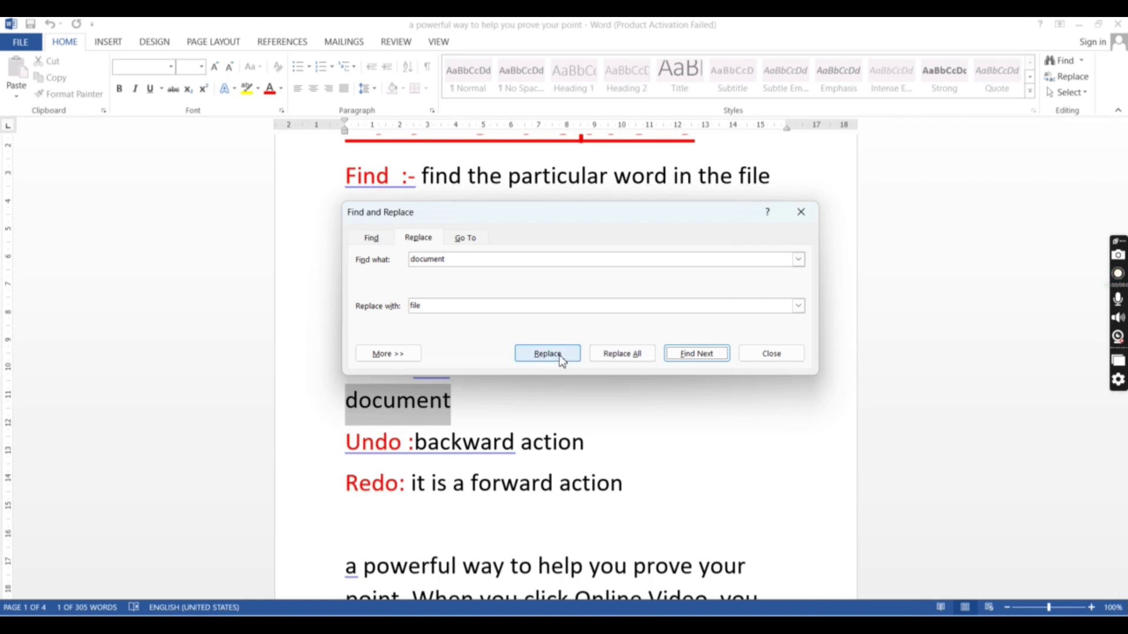
click(548, 354)
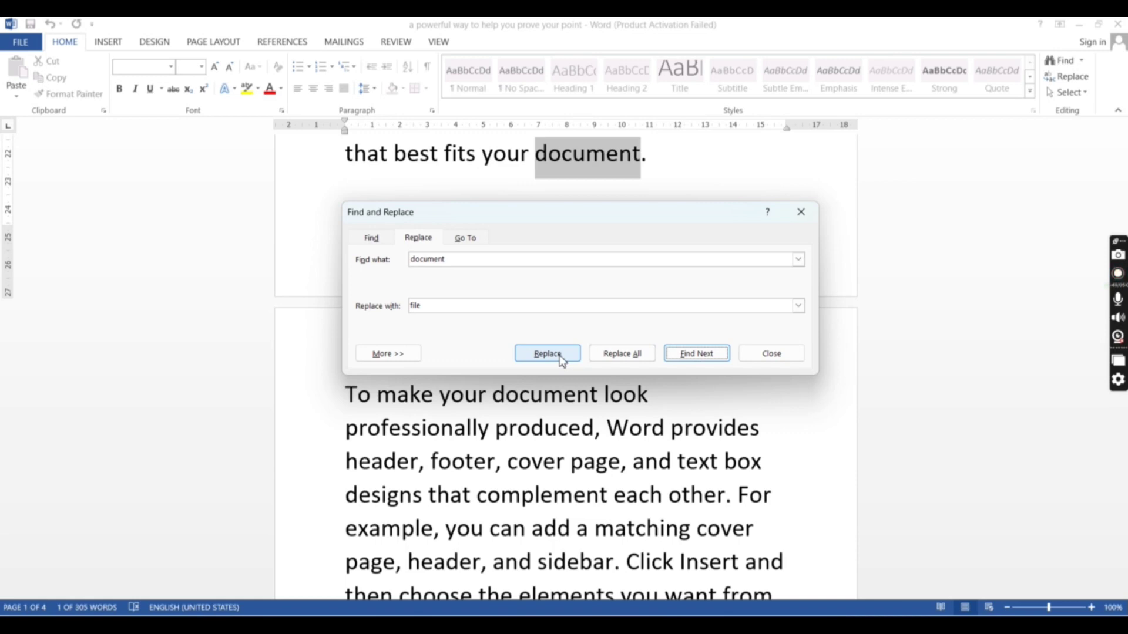
click(629, 357)
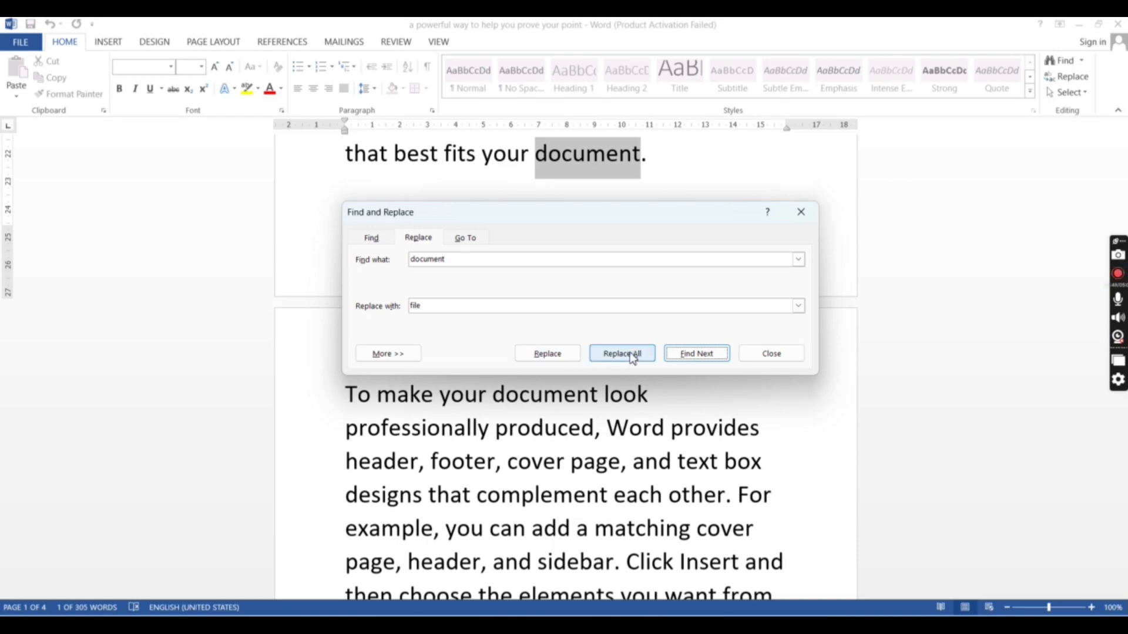
click(629, 355)
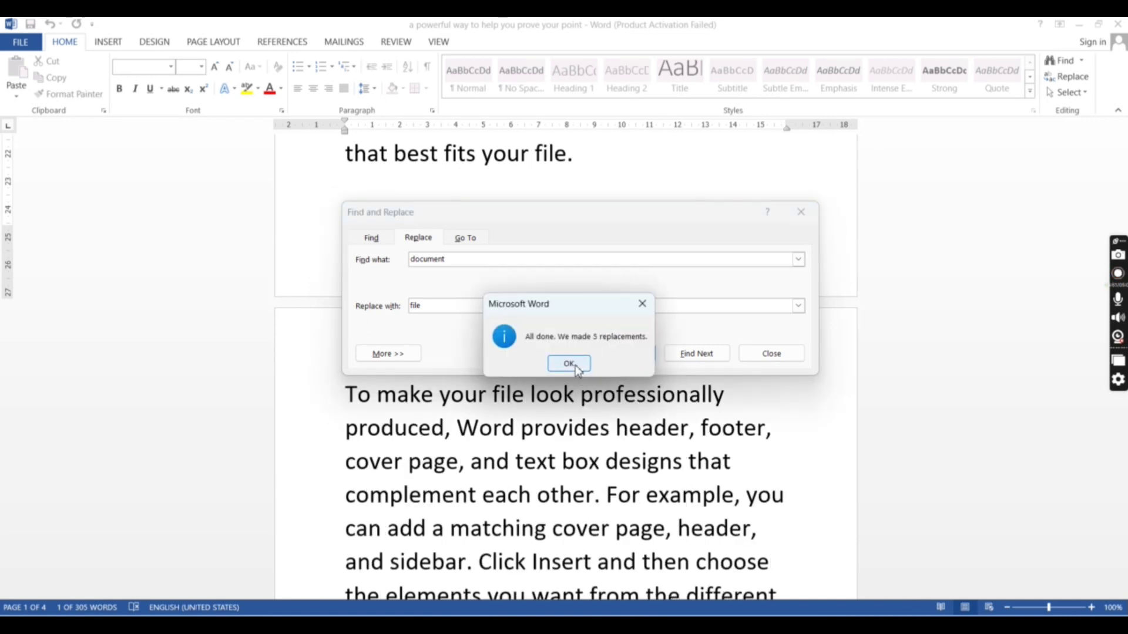
Dismiss the replacement count message, close Find and Replace, and scroll up to the options list
click(570, 365)
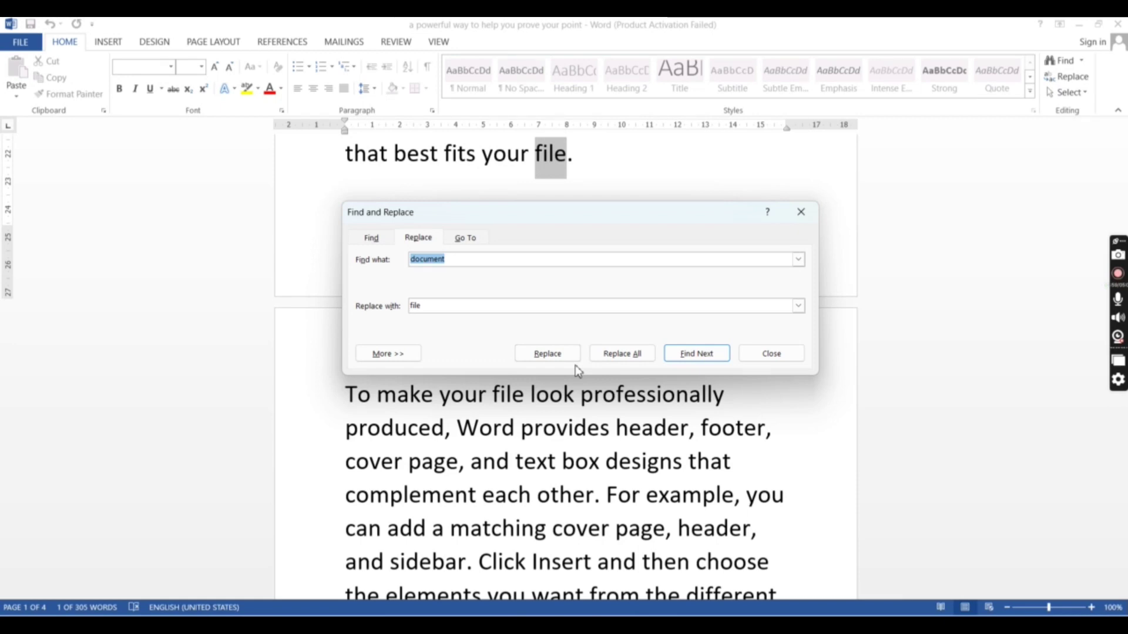
key(Escape)
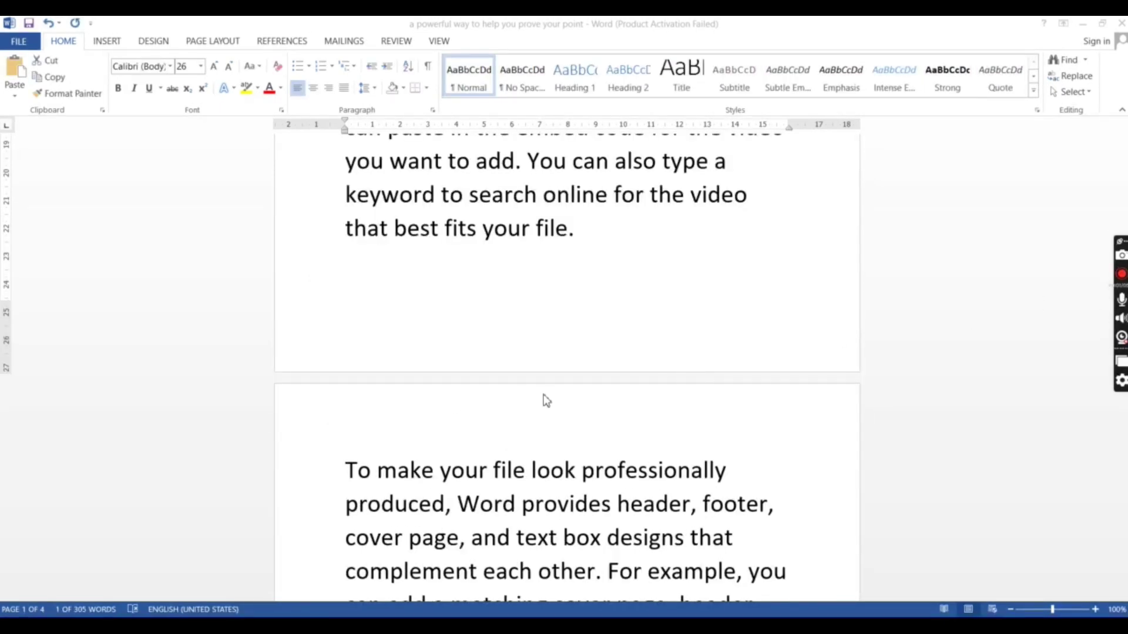
scroll(585, 357, up, 3)
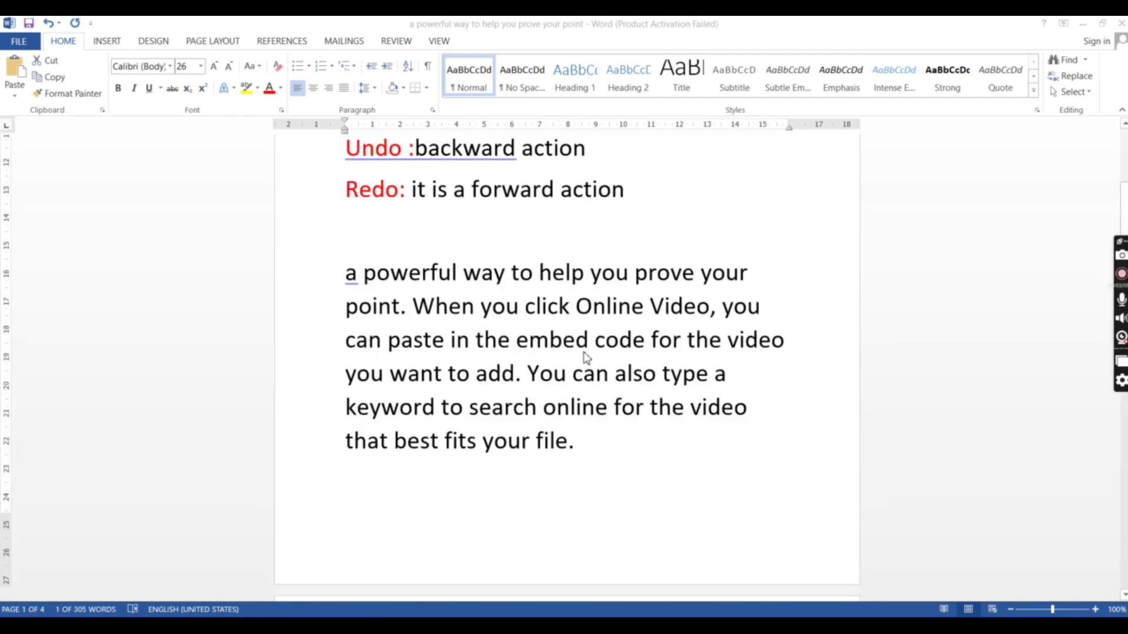
scroll(584, 357, up, 3)
scroll(585, 358, up, 1)
scroll(585, 357, up, 1)
scroll(587, 355, down, 1)
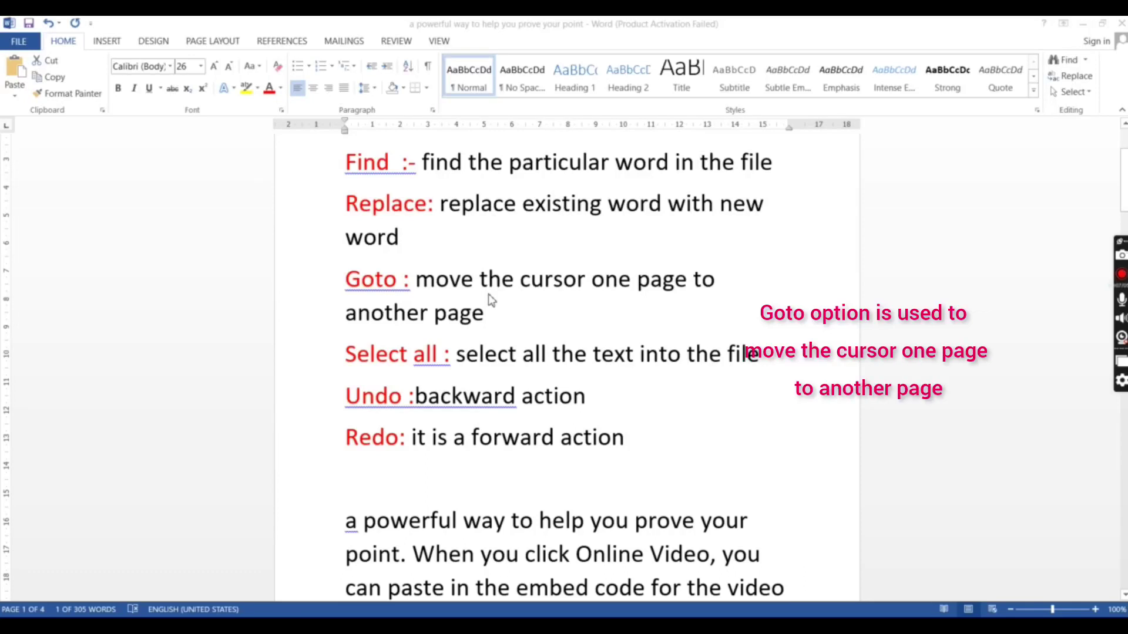
Open Find and Replace on its Go To tab and move the dialog lower on screen
click(1075, 79)
click(1073, 79)
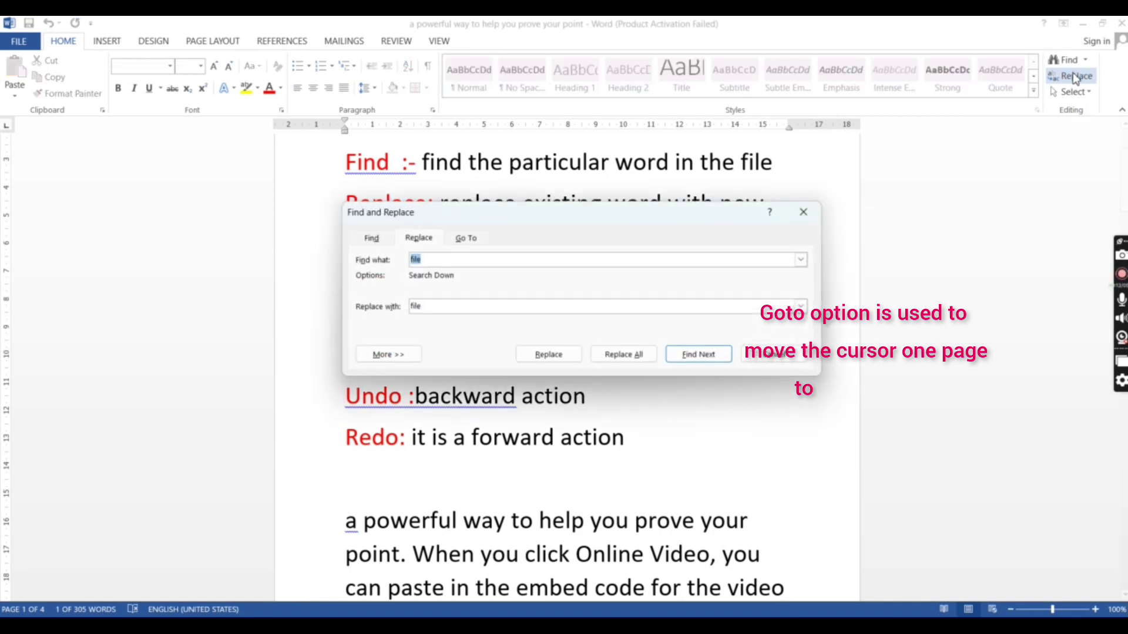
click(373, 241)
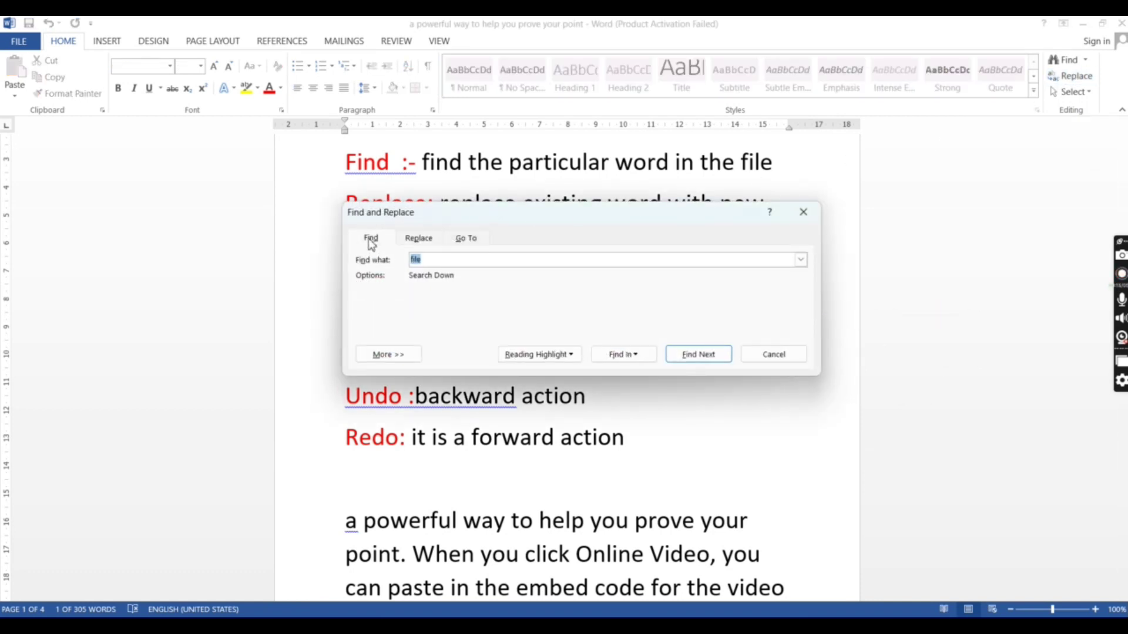
click(428, 241)
click(473, 243)
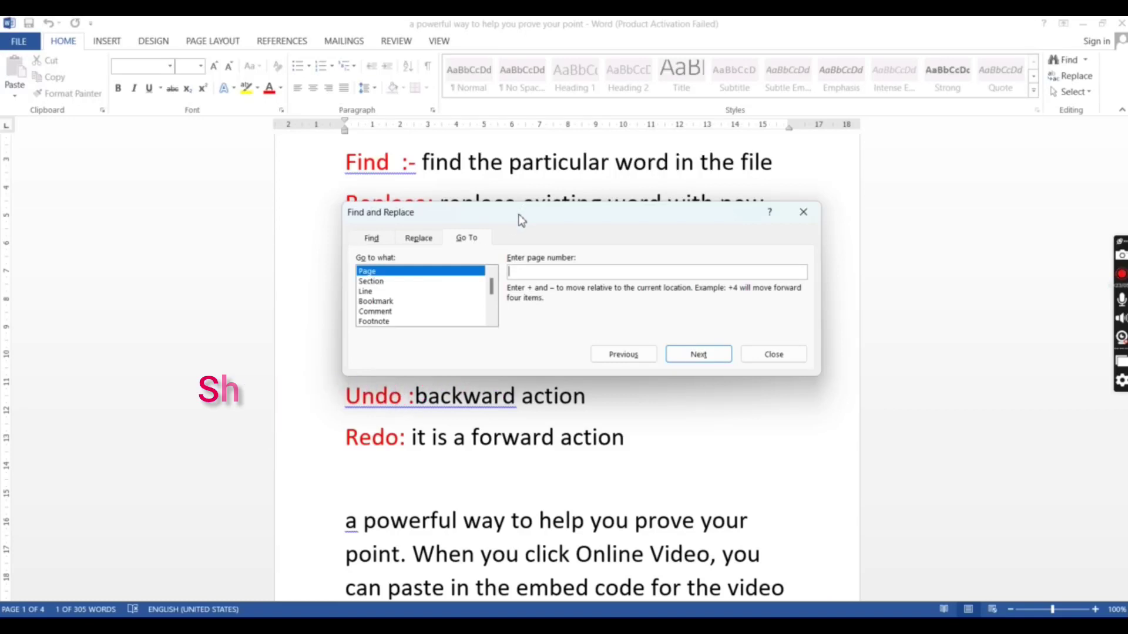
drag(519, 219, 536, 358)
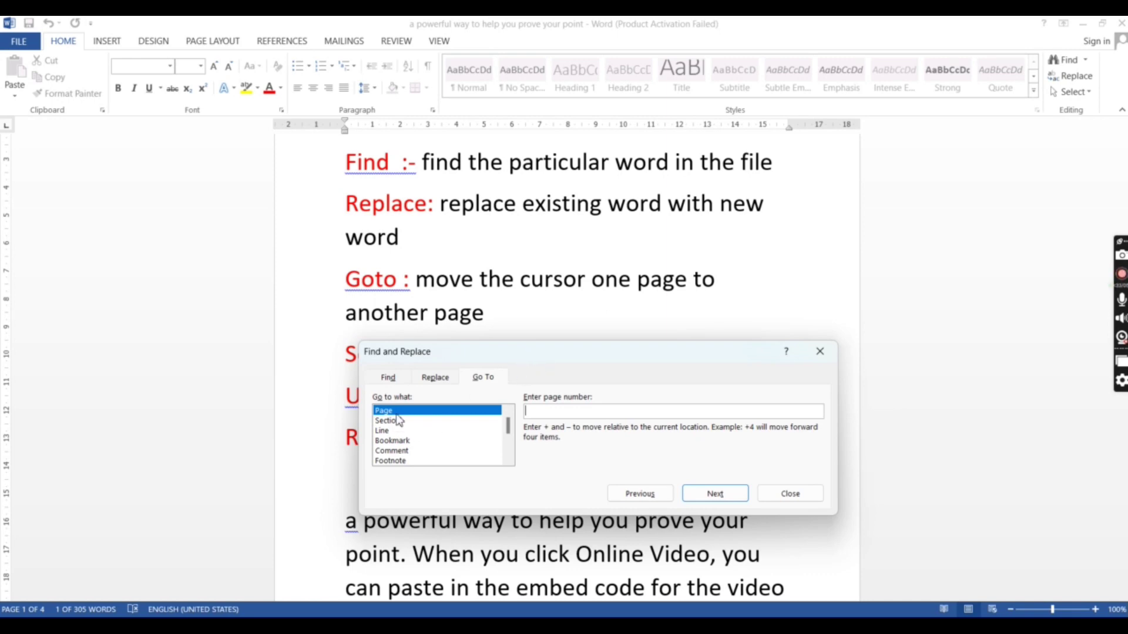
Go to page 2, back to page 1, then page 200 (the last page), and page 1 again
click(398, 415)
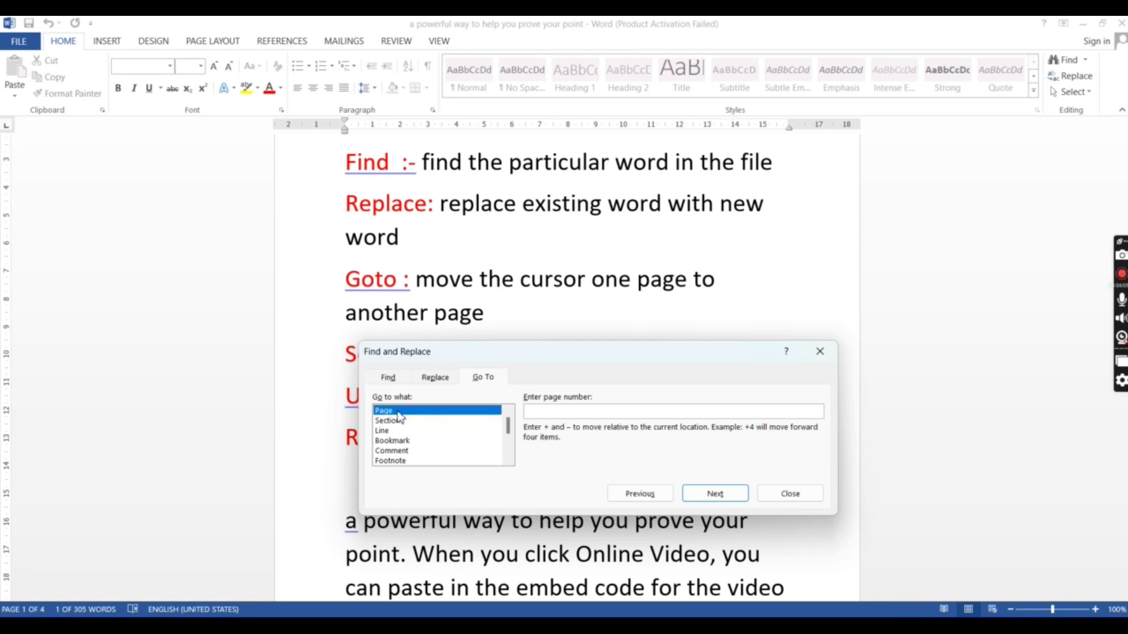
click(541, 413)
text(2)
click(720, 499)
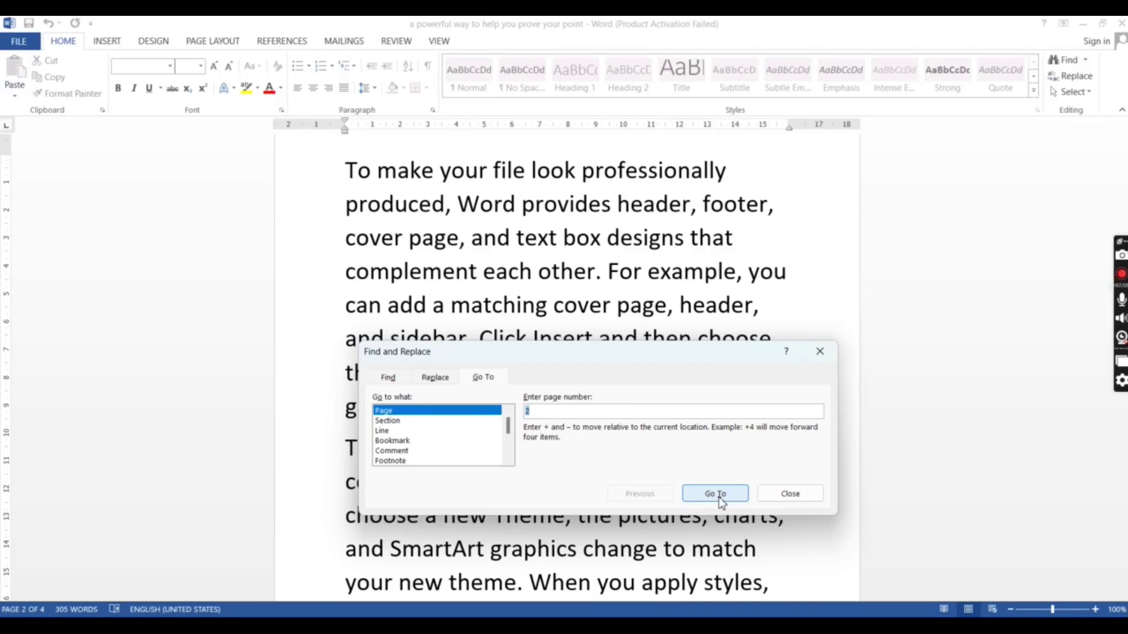
text(1)
click(727, 494)
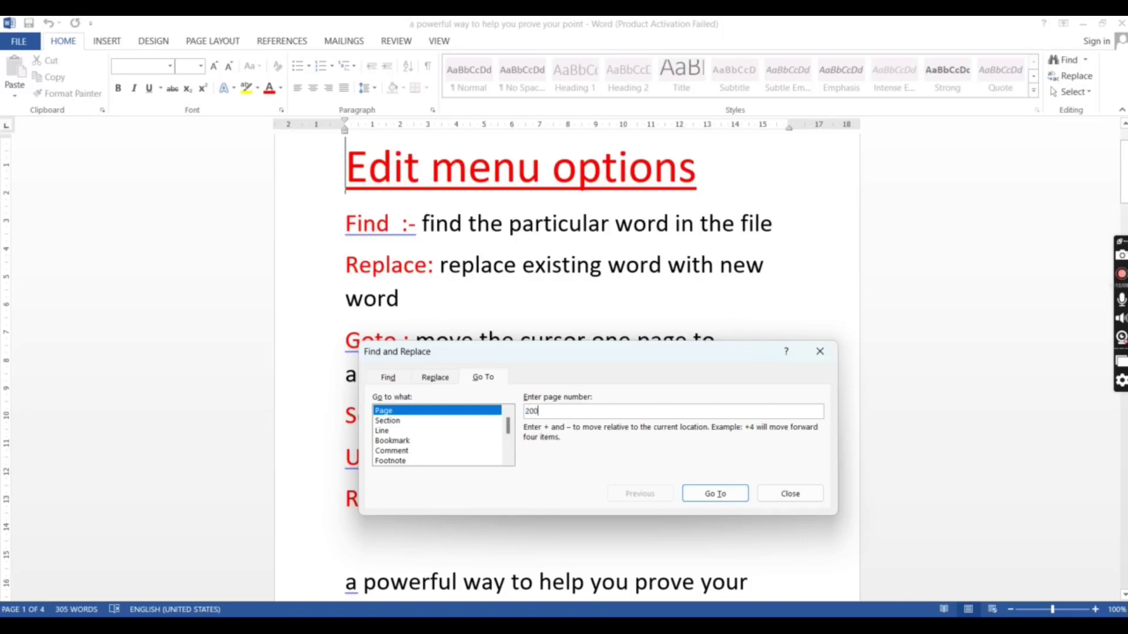
click(717, 495)
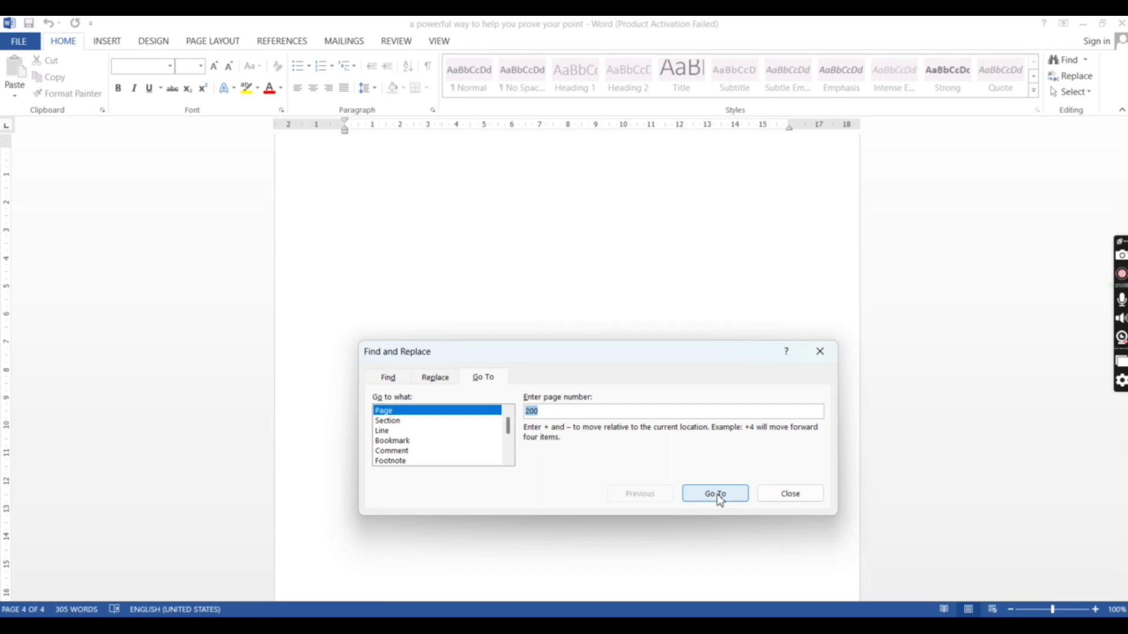
text(1)
click(720, 499)
Close the Go To dialog, use Select > Select All on the whole text, then deselect it
click(784, 496)
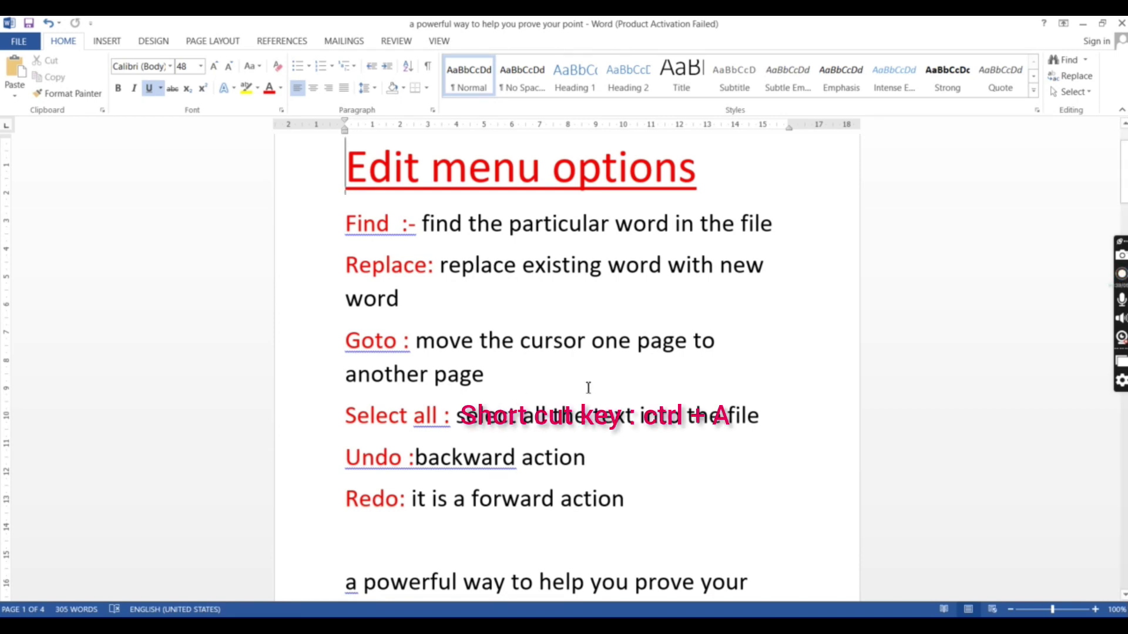
click(1078, 94)
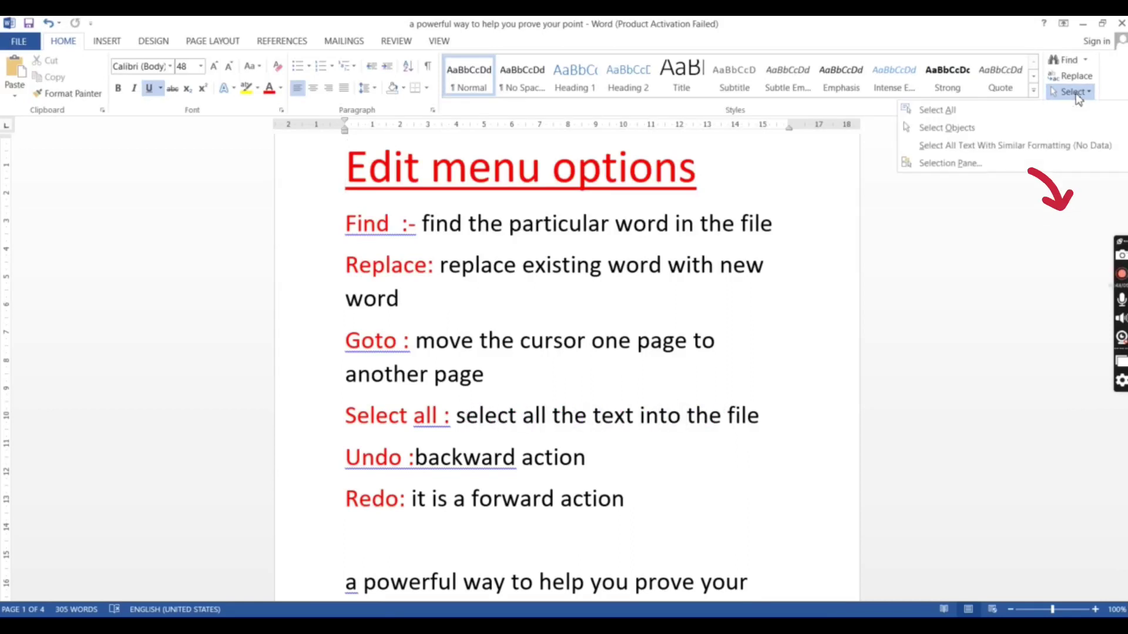
click(992, 116)
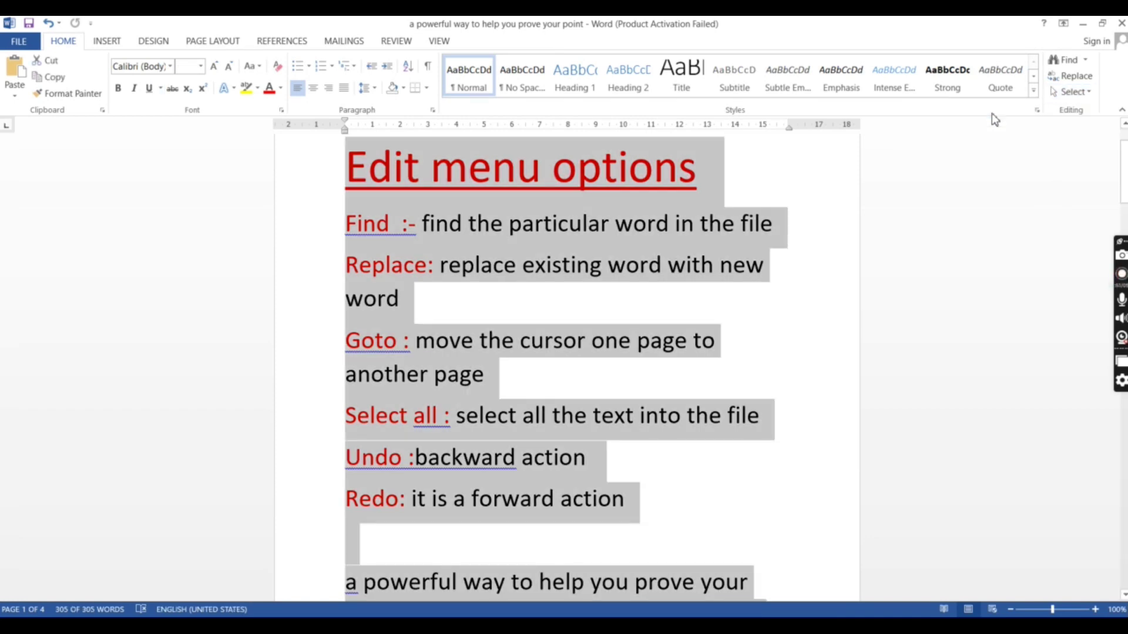
click(1073, 93)
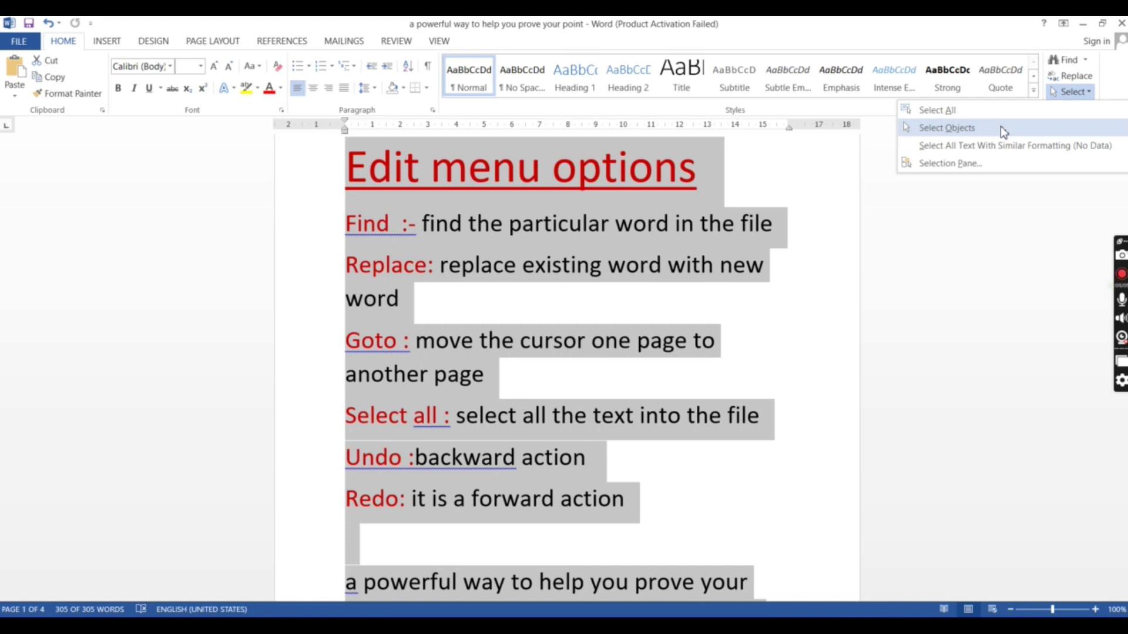
click(993, 126)
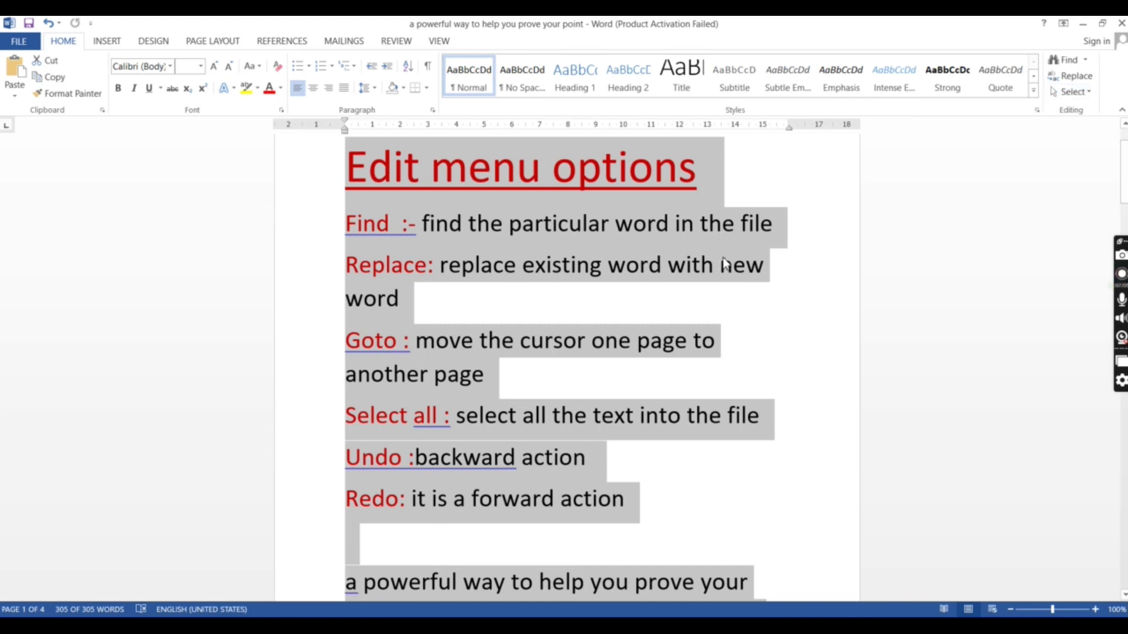
click(725, 184)
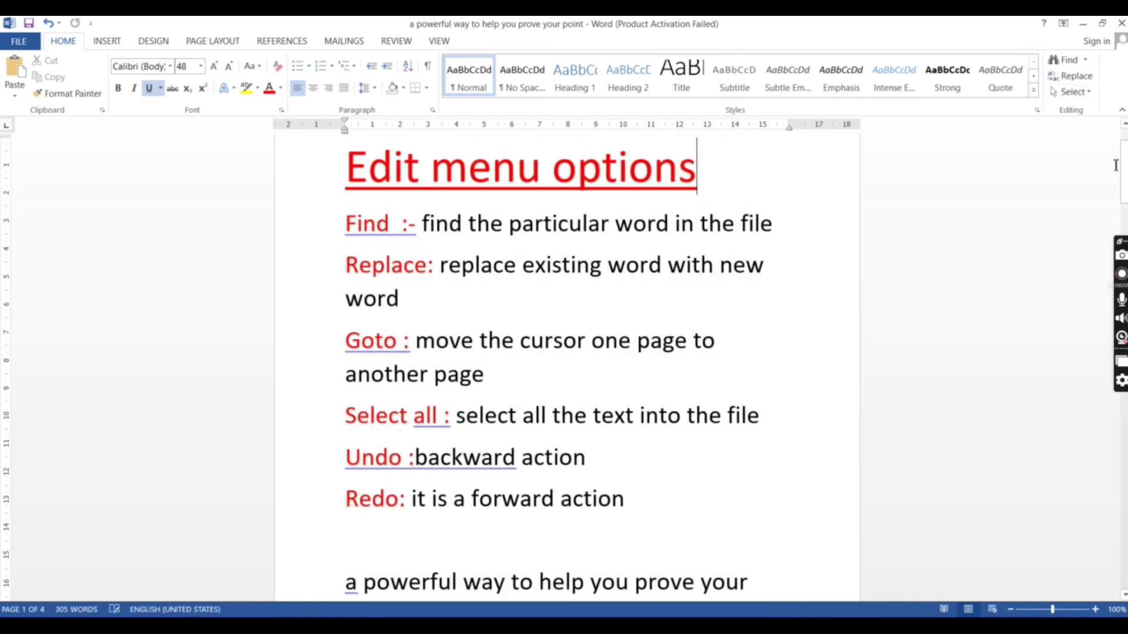
click(1076, 96)
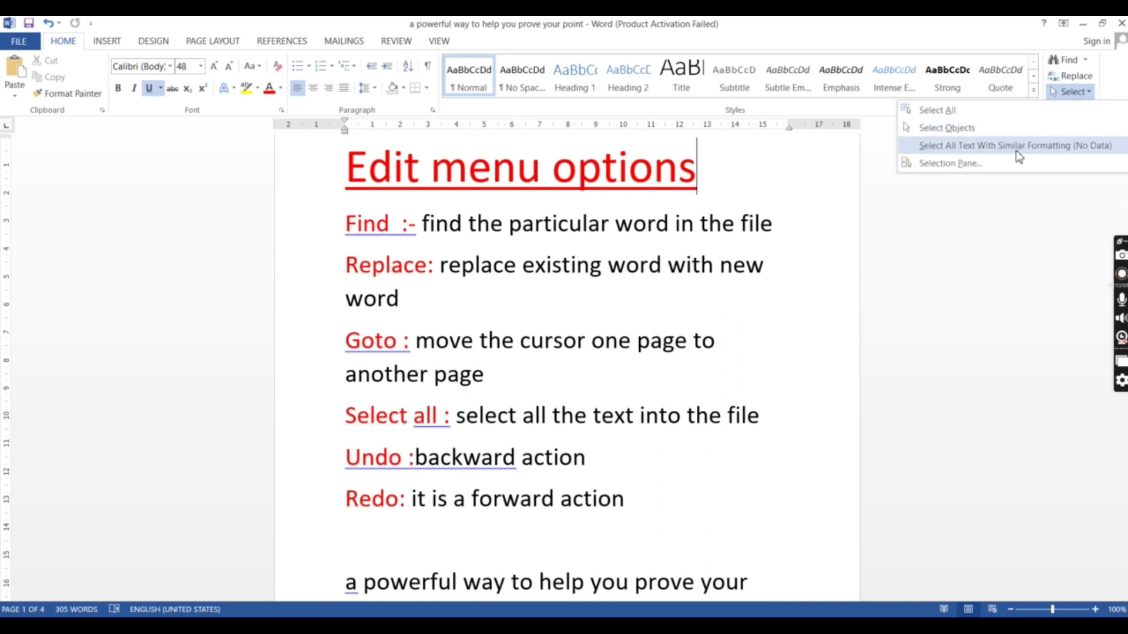
click(636, 171)
click(635, 171)
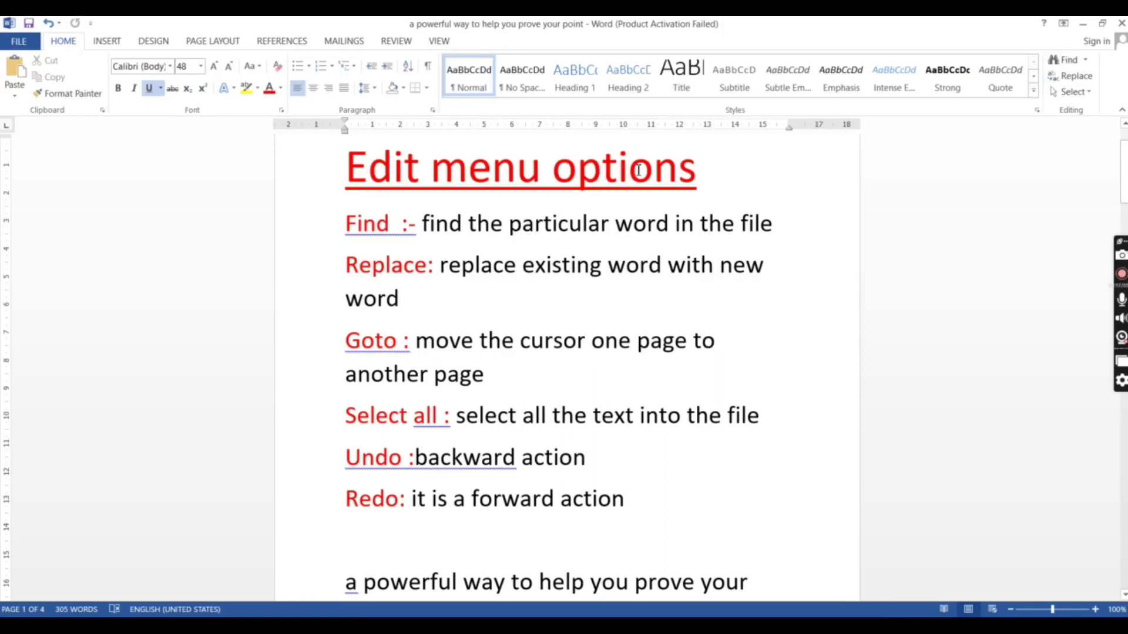
click(1077, 94)
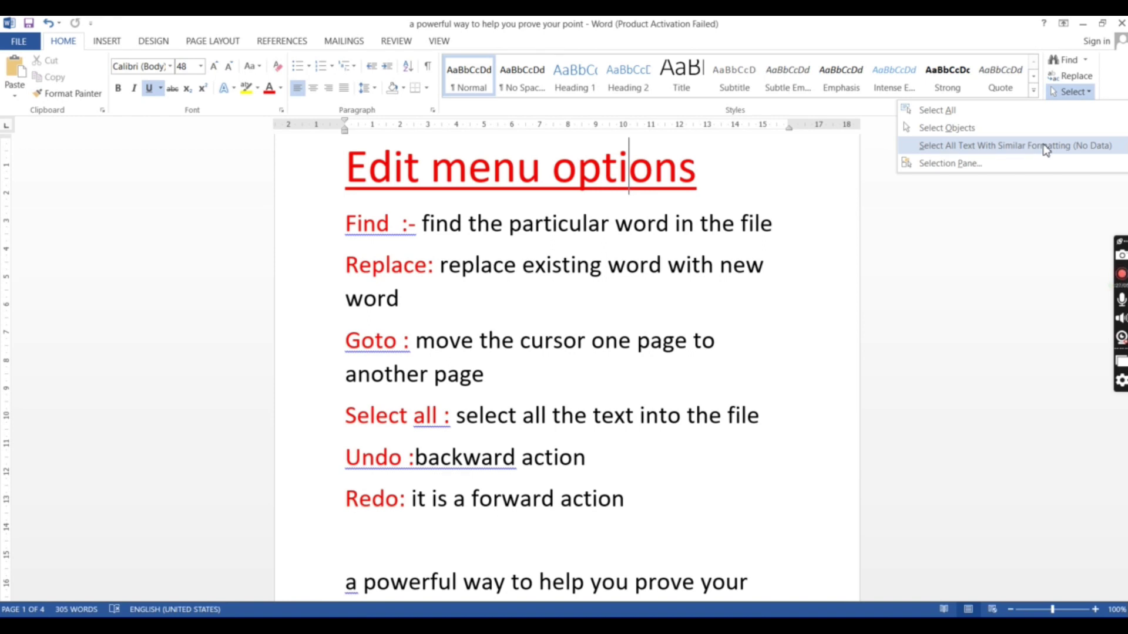
click(1045, 146)
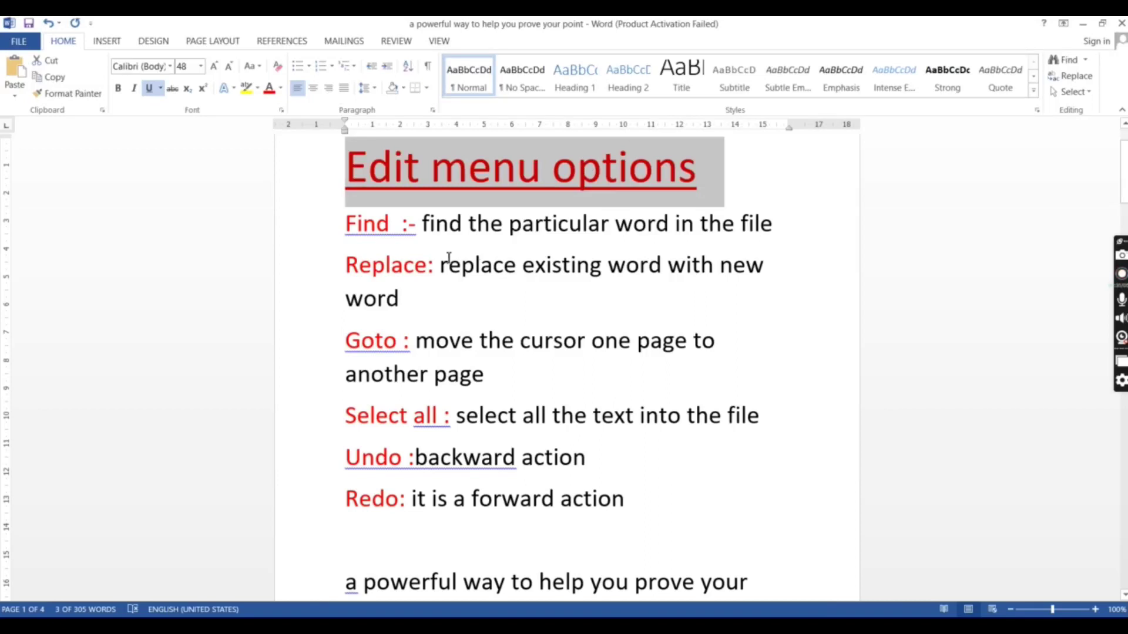
click(426, 264)
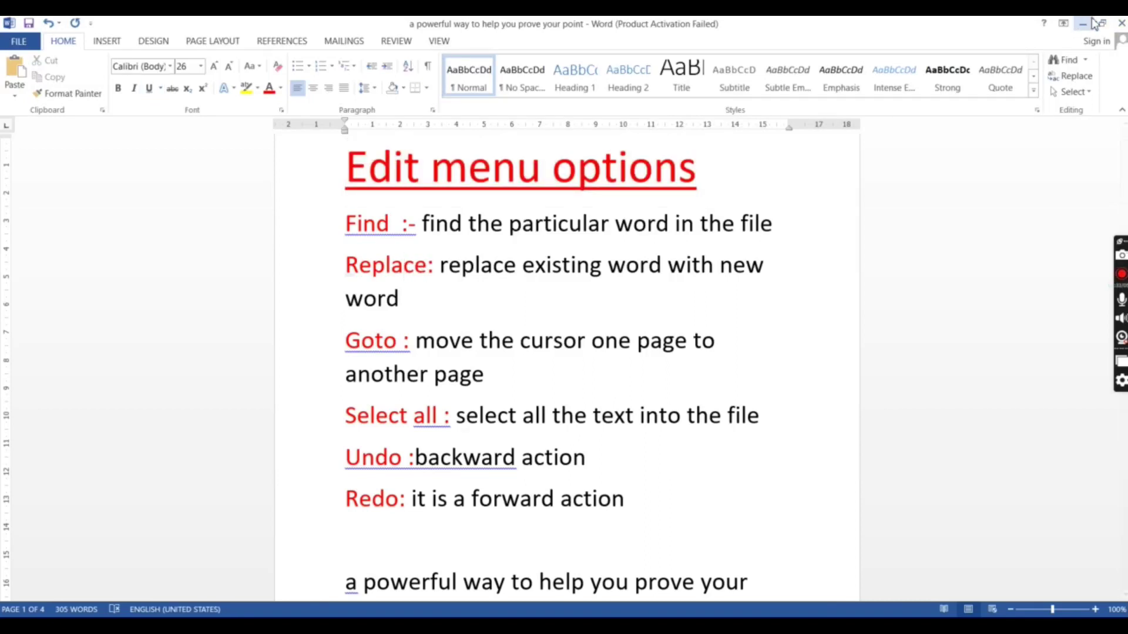
click(1069, 92)
click(1028, 168)
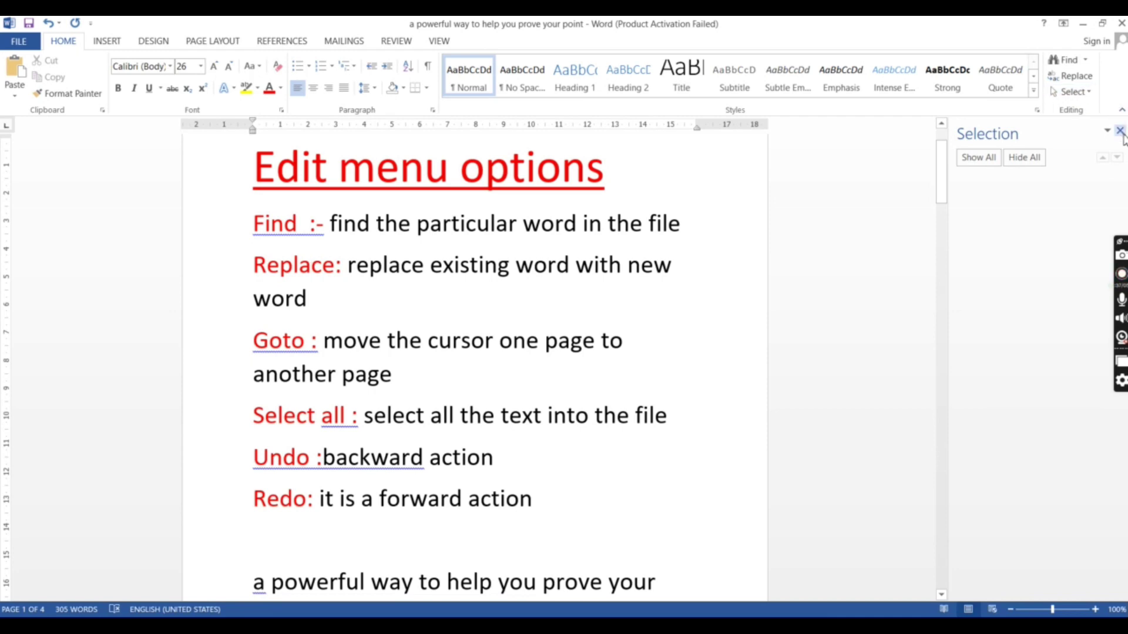
click(1120, 132)
click(1070, 92)
click(1065, 146)
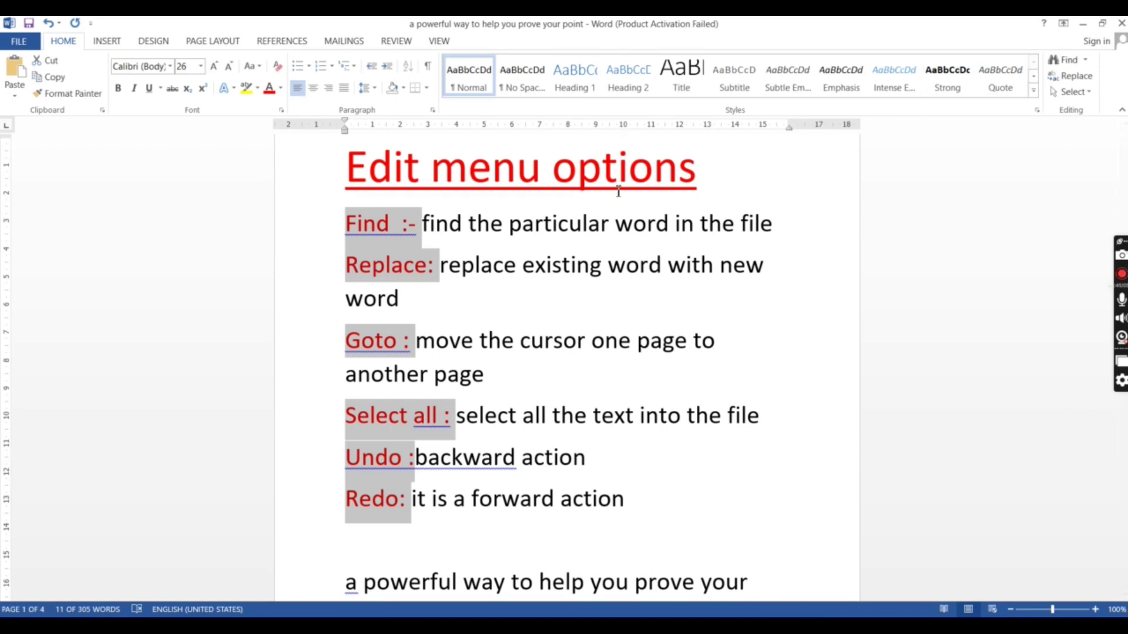
click(617, 225)
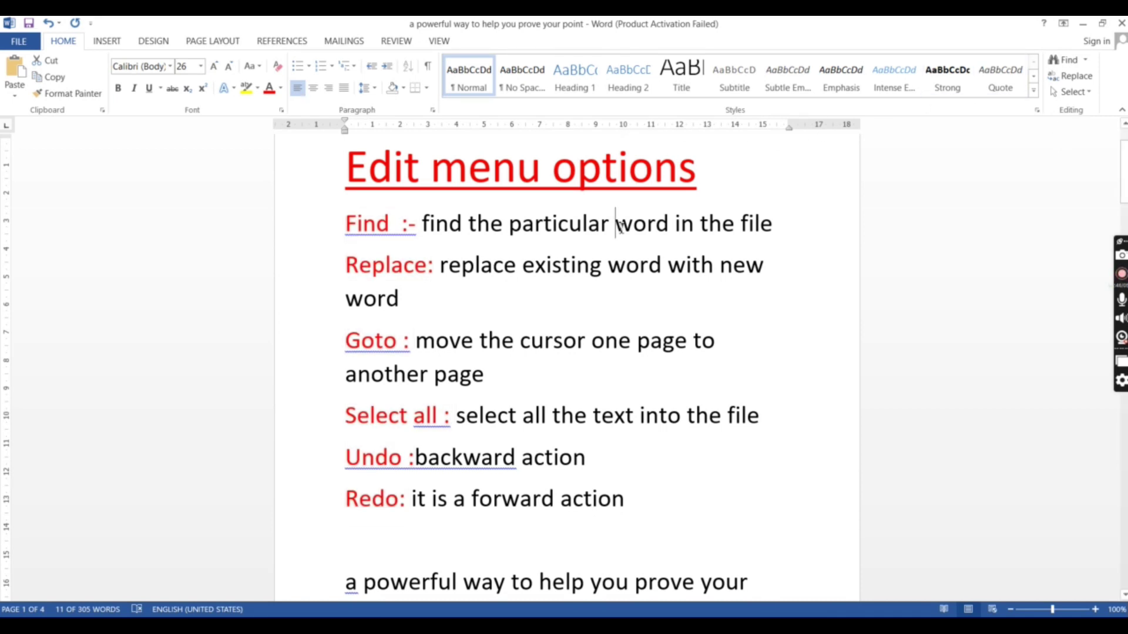
click(1067, 91)
Select text with similar formatting, then delete the Find, Replace and Goto lines
click(1037, 145)
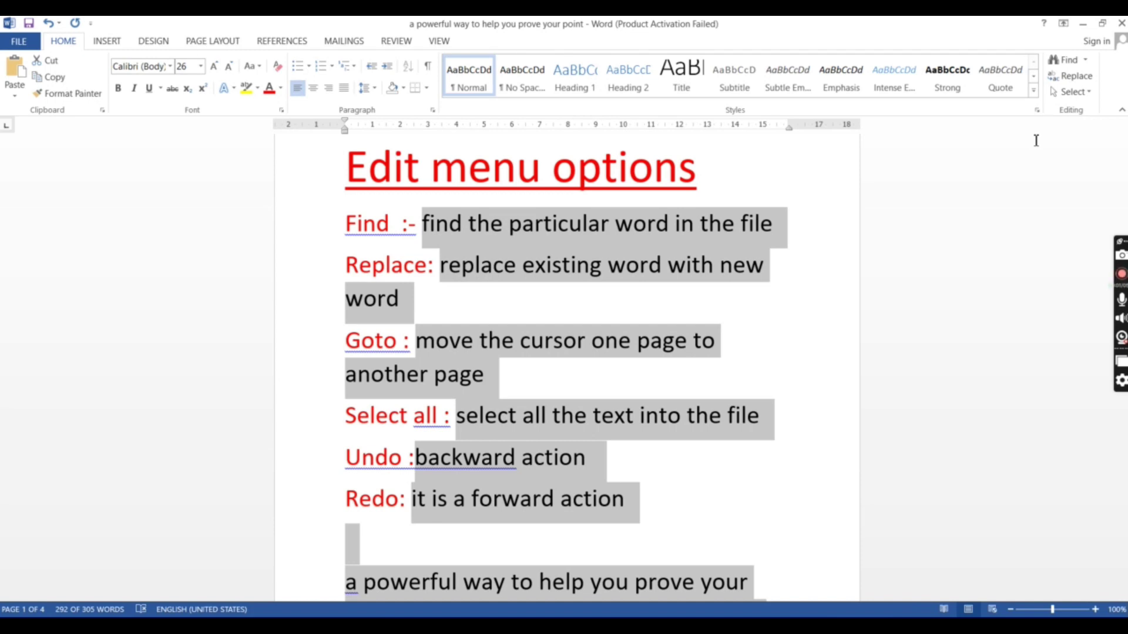
click(761, 268)
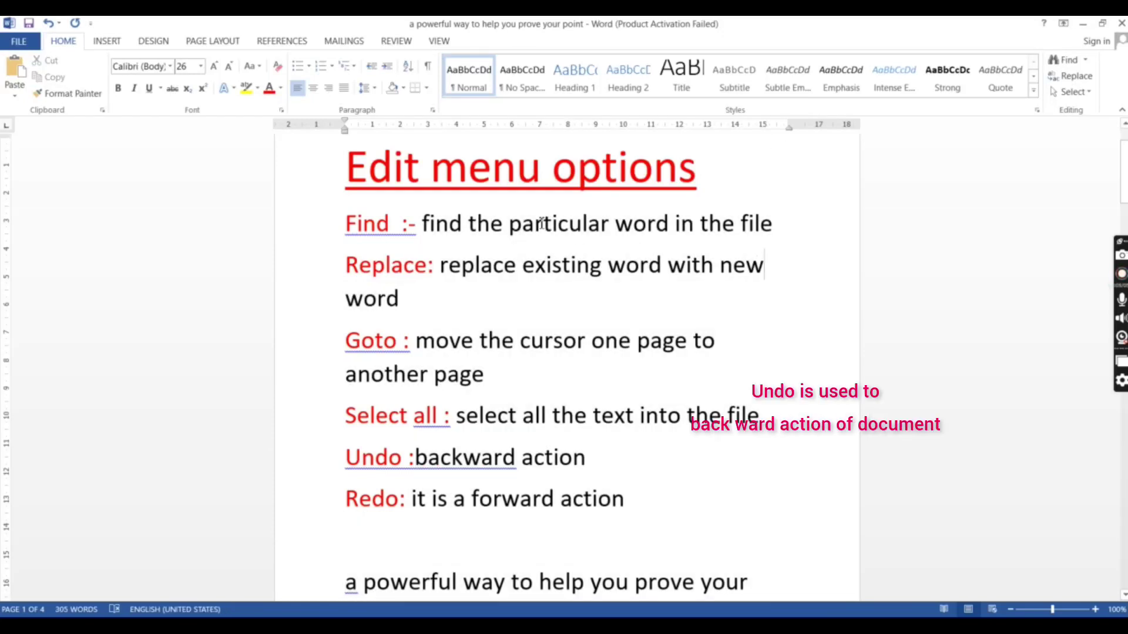
mouse_move(345, 224)
mouse_down()
mouse_move(425, 355)
mouse_move(481, 403)
mouse_up()
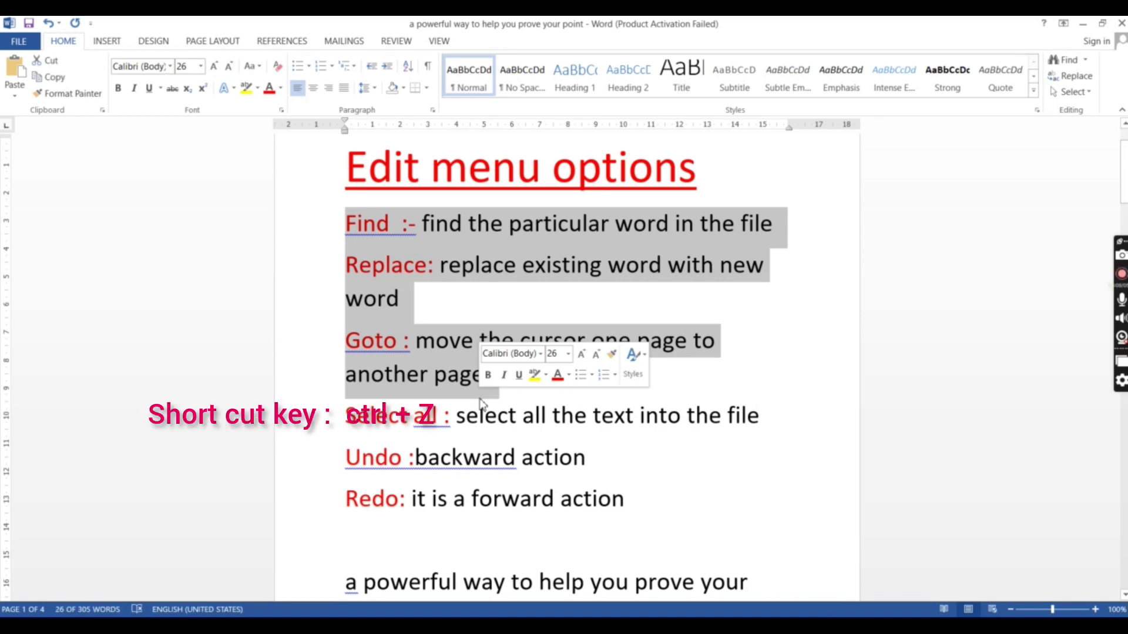
key(Delete)
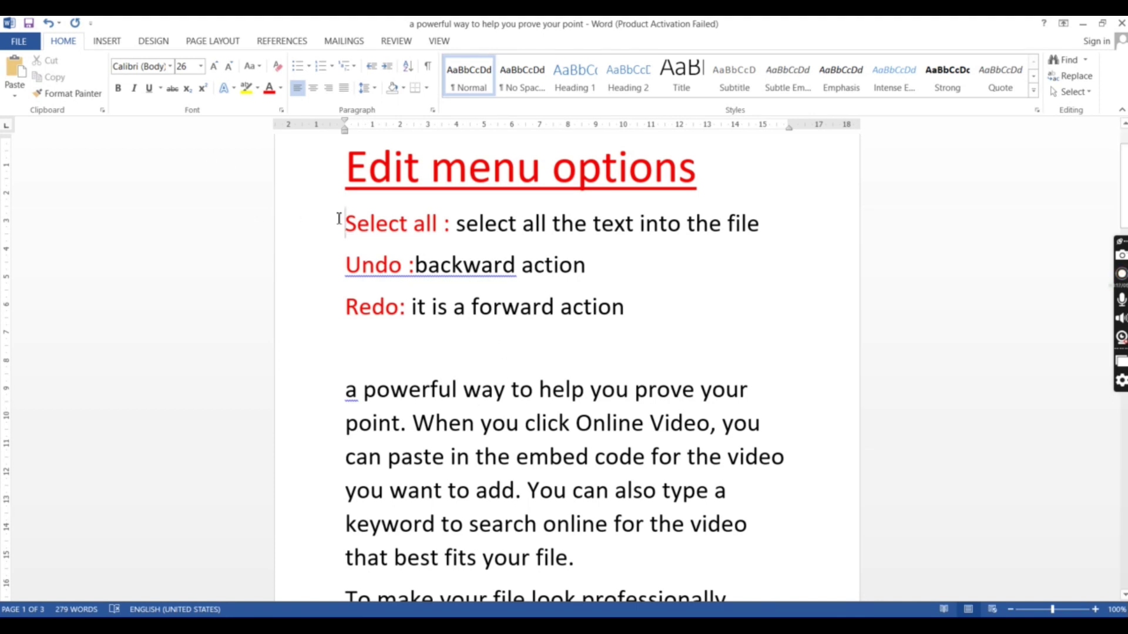
Bold and underline the Select all line and Undo label, then undo both formats
drag(344, 222, 521, 270)
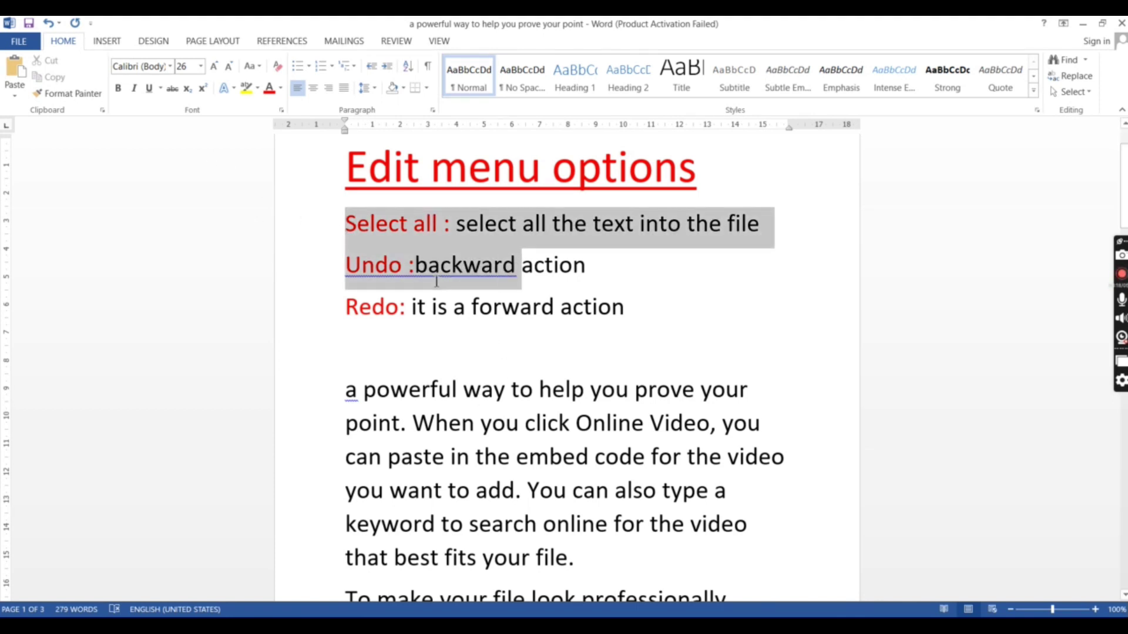
click(118, 88)
click(149, 89)
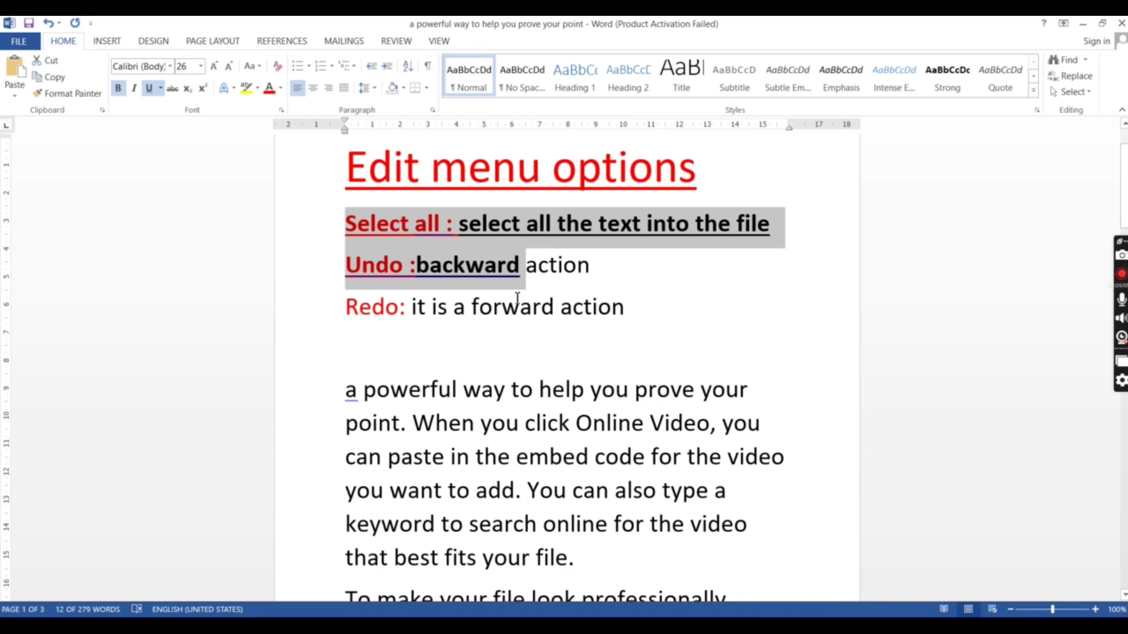
click(631, 278)
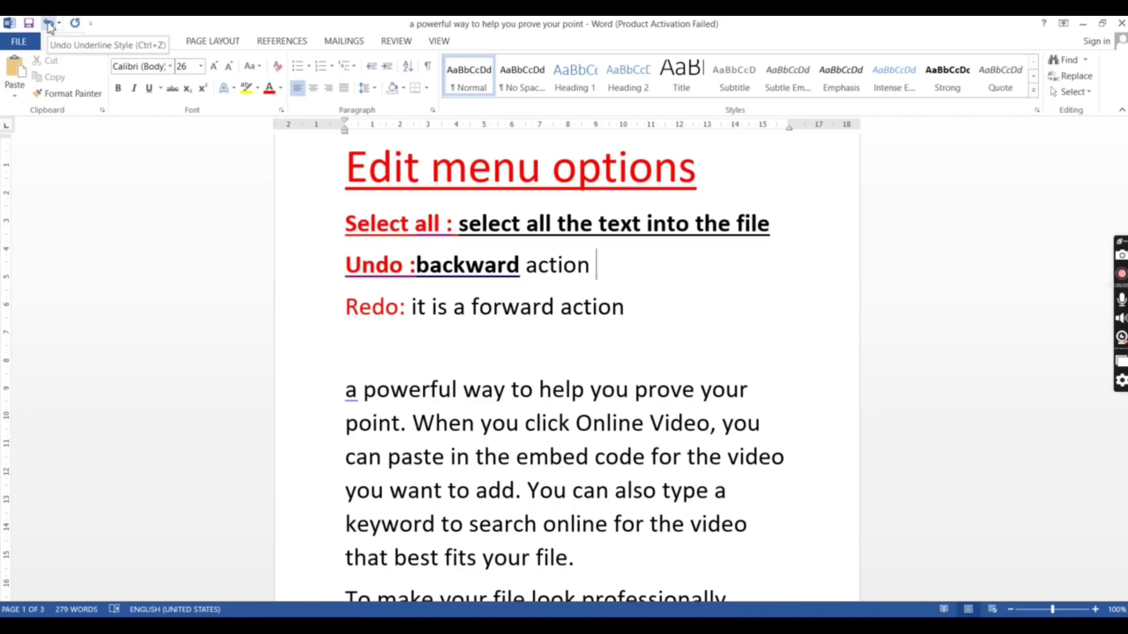
click(49, 23)
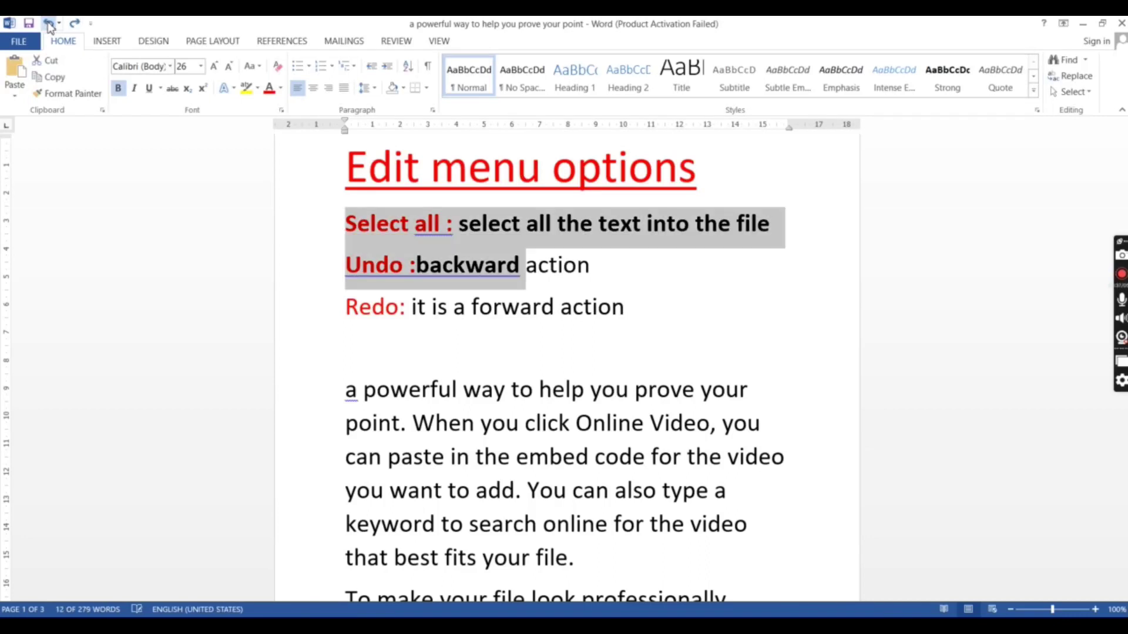
click(49, 23)
Undo the line deletion, then redo the deletion, bold and underline
click(49, 23)
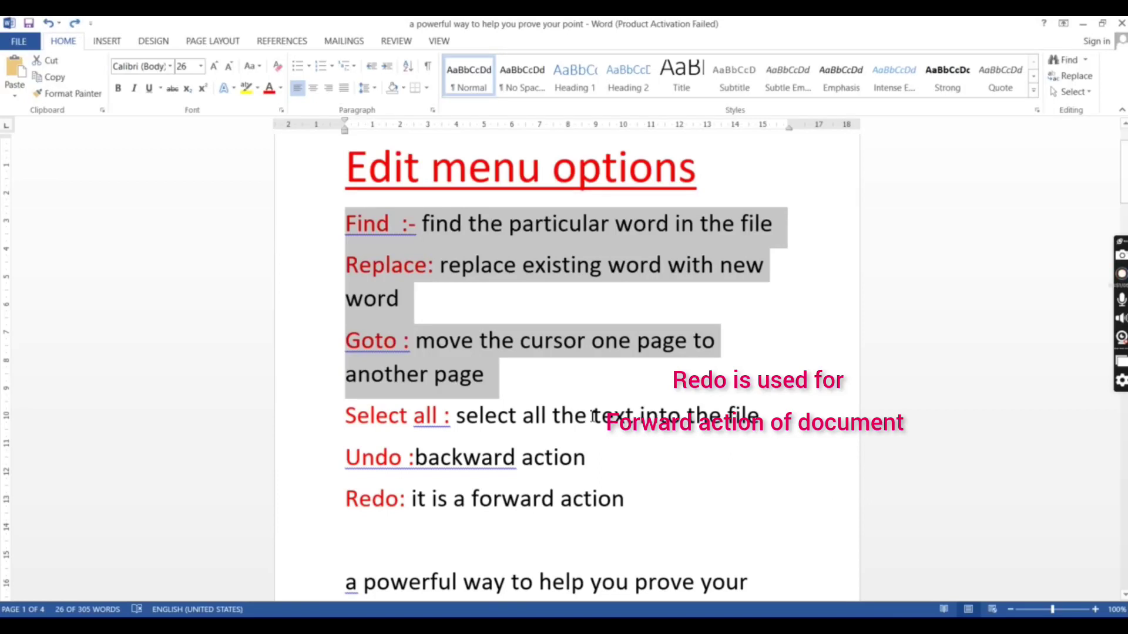
click(410, 300)
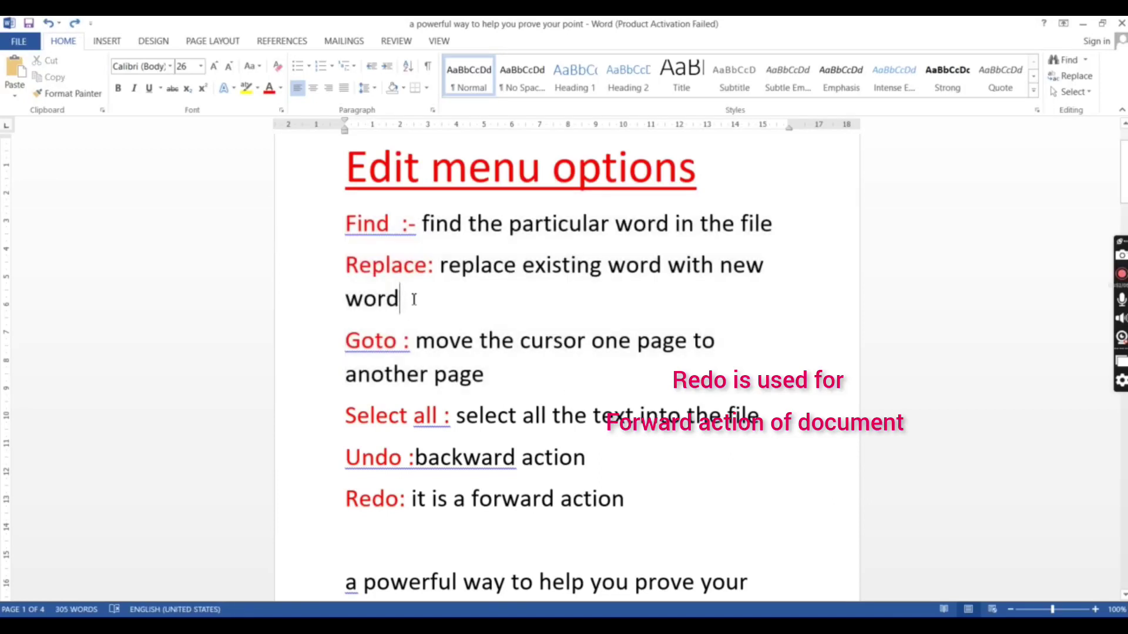
click(75, 24)
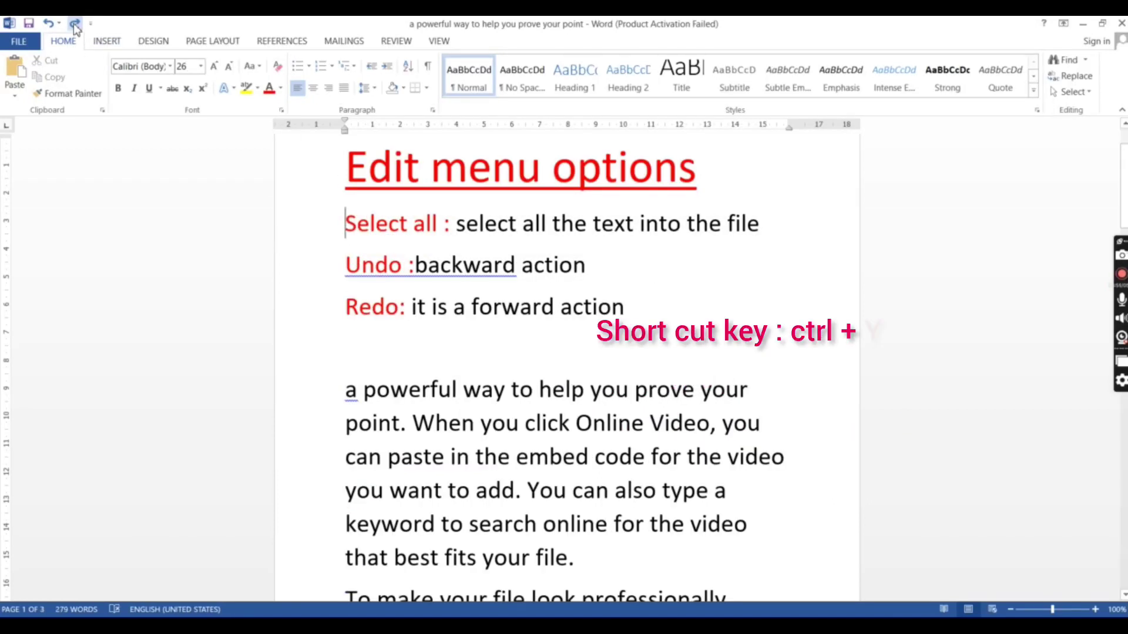
click(73, 23)
click(72, 23)
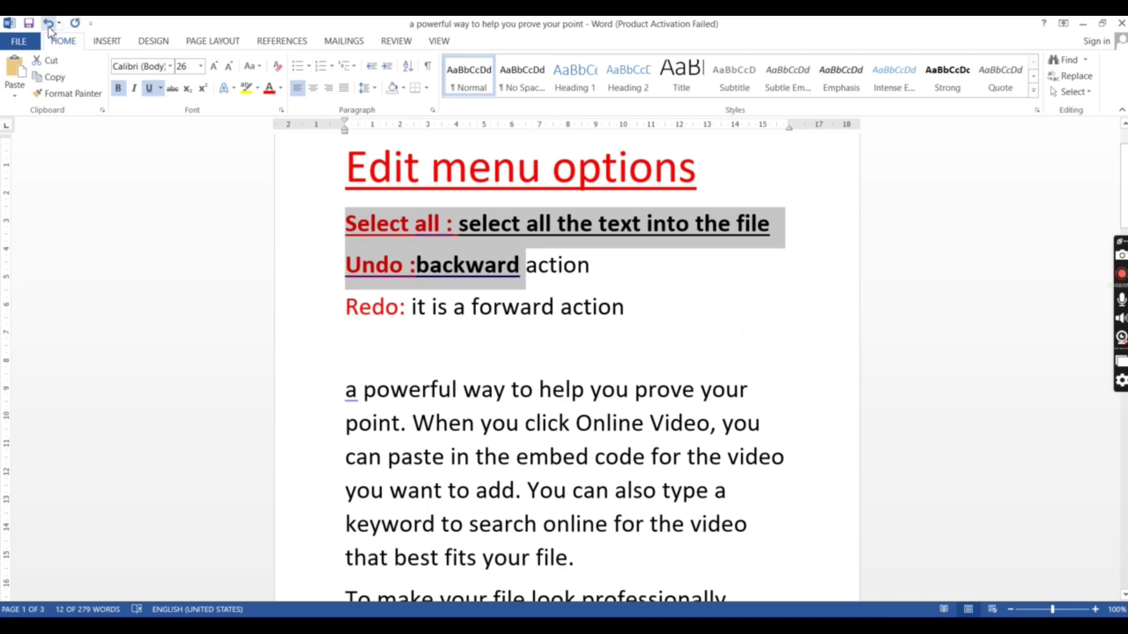
Undo the underline, bold and deletion once more, then redo all three and deselect
click(48, 24)
click(48, 23)
click(48, 24)
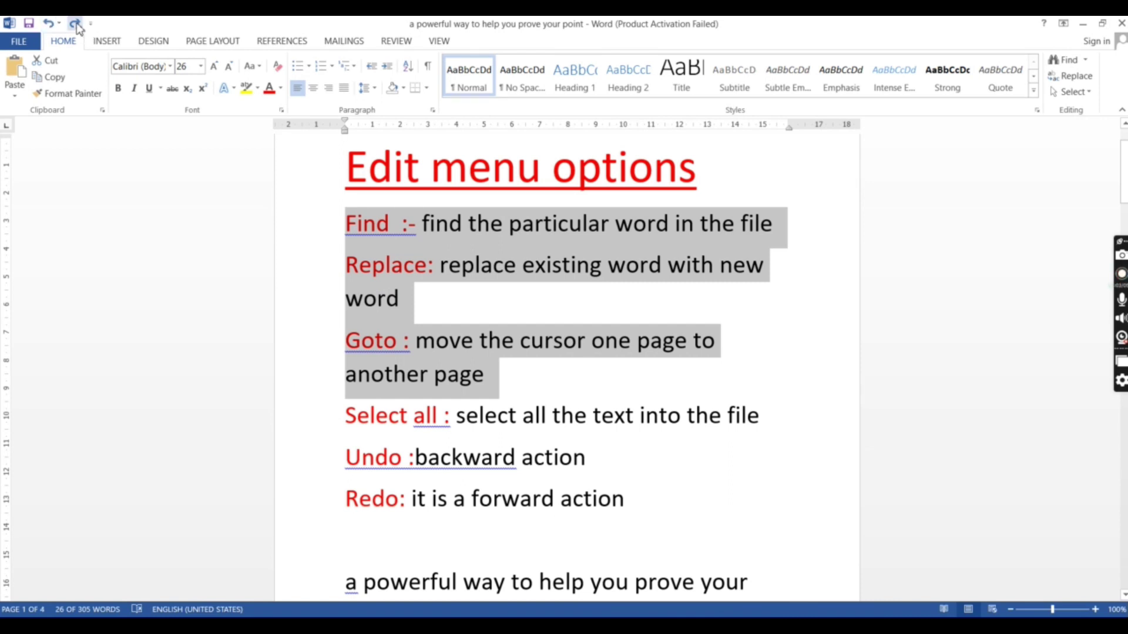
click(76, 24)
click(75, 24)
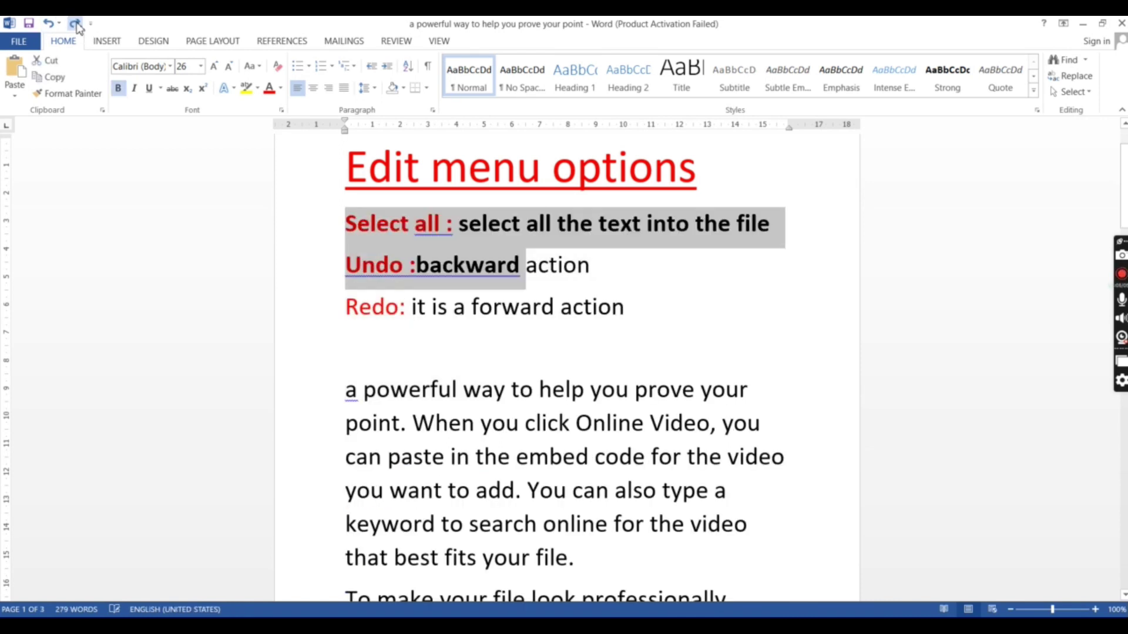
click(75, 24)
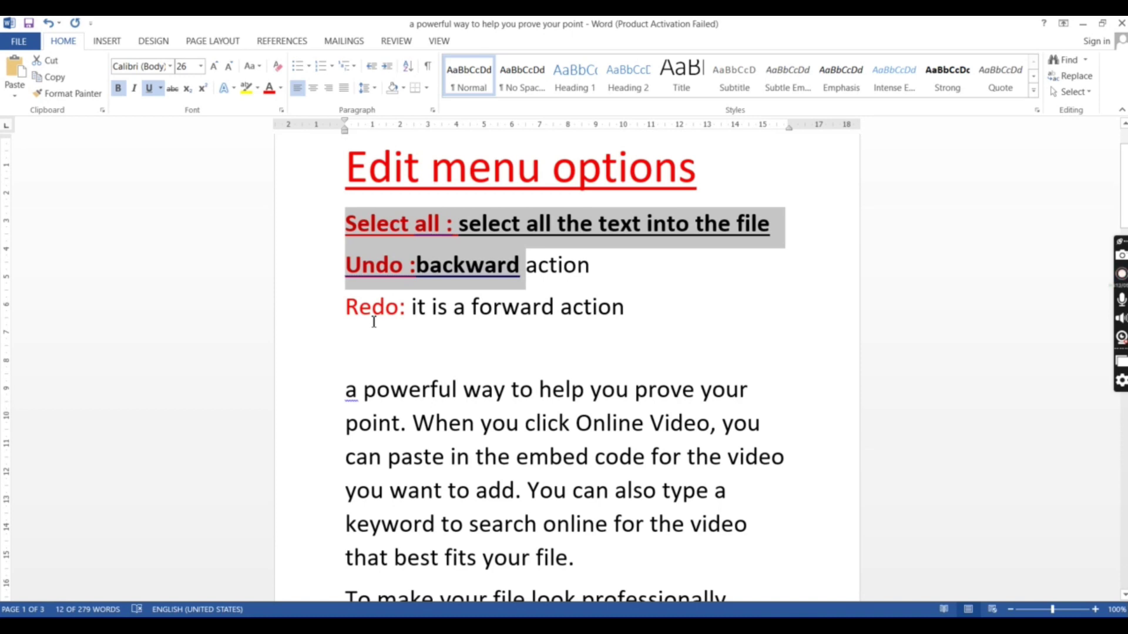
click(617, 277)
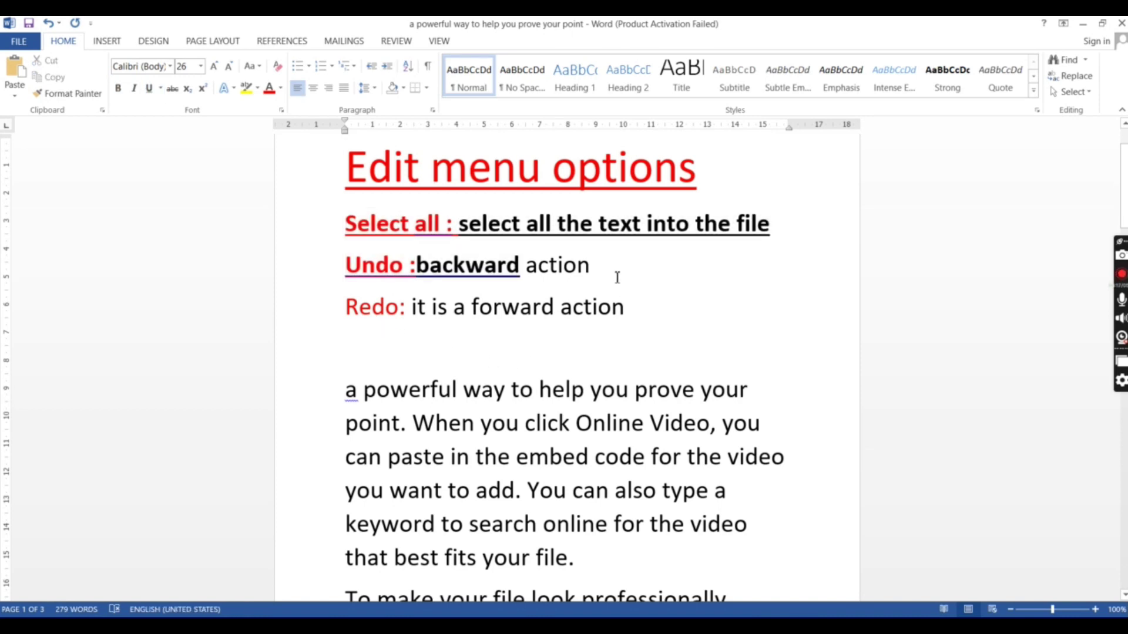